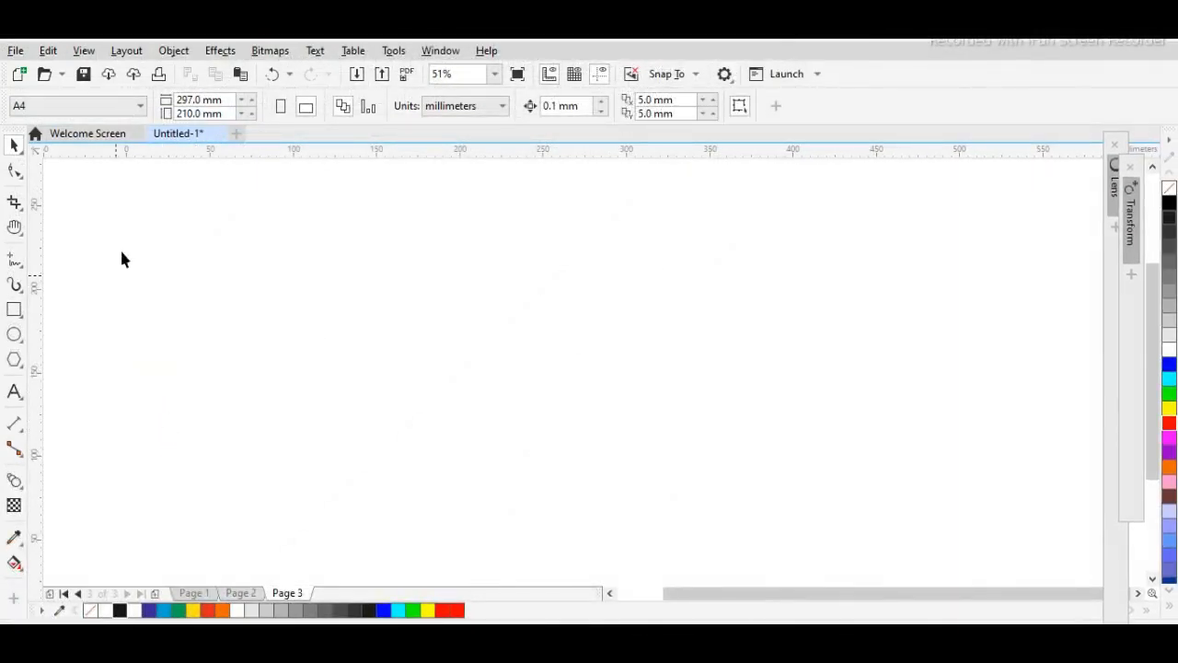
- Show the page border on the blank Page 3
{"action": "left_click", "coordinate": [84, 51]}
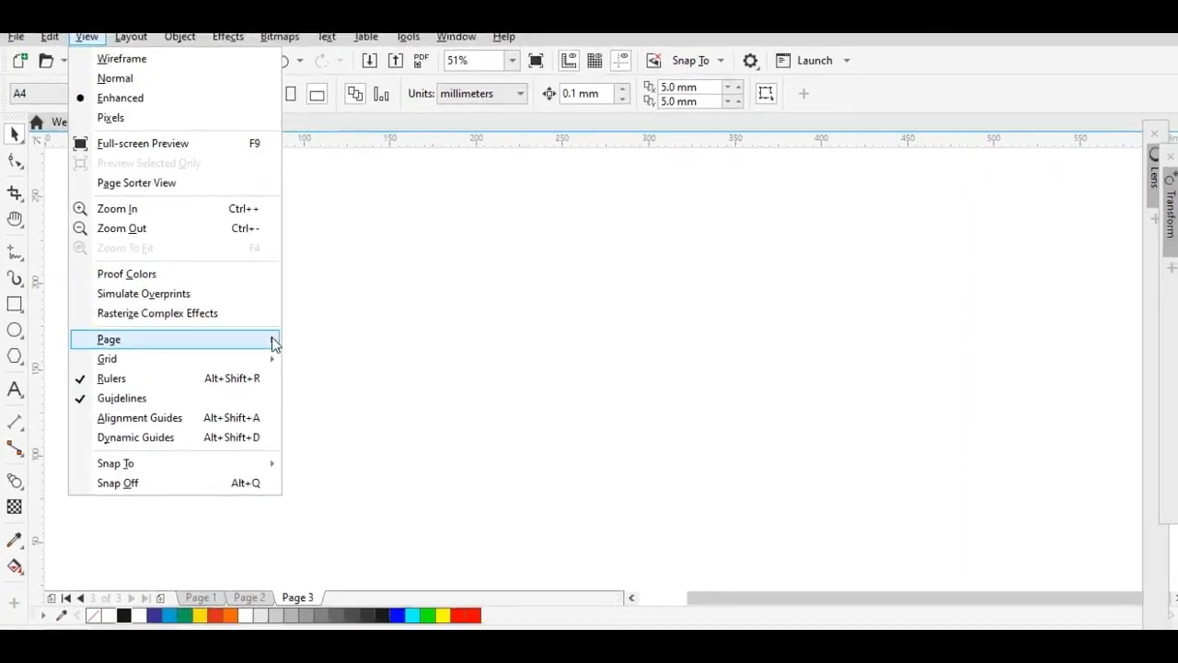
{"action": "mouse_move", "coordinate": [266, 342]}
{"action": "left_click", "coordinate": [368, 331]}
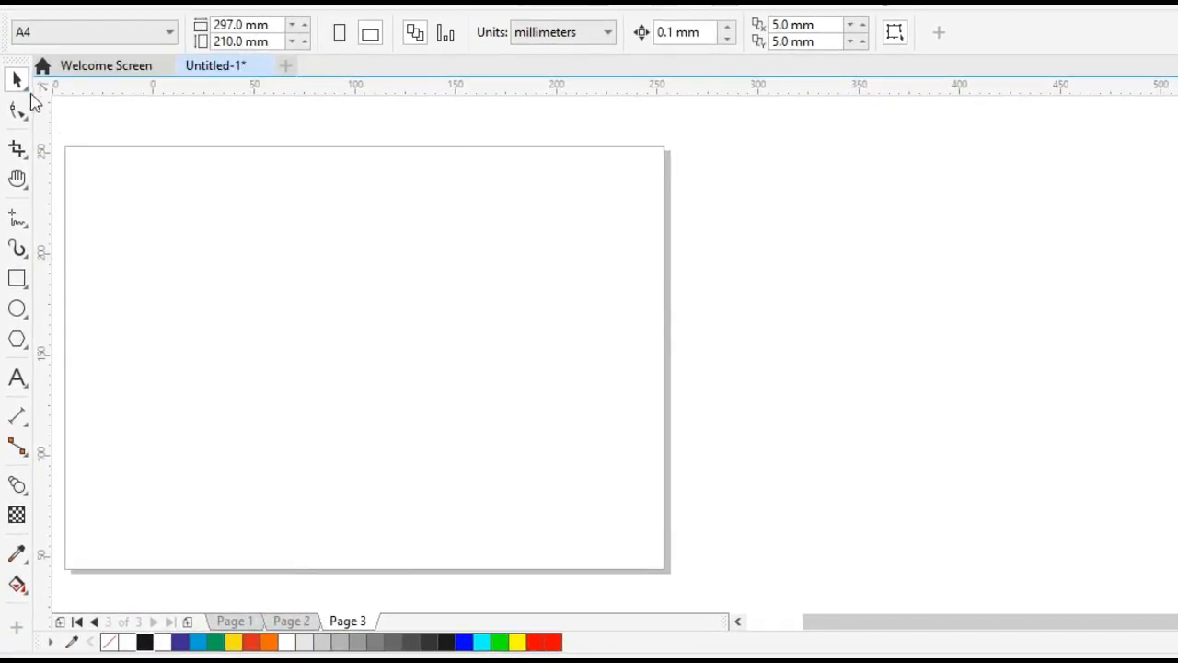
- Add the single letter G as artistic text near the middle of the page
{"action": "left_click", "coordinate": [319, 368]}
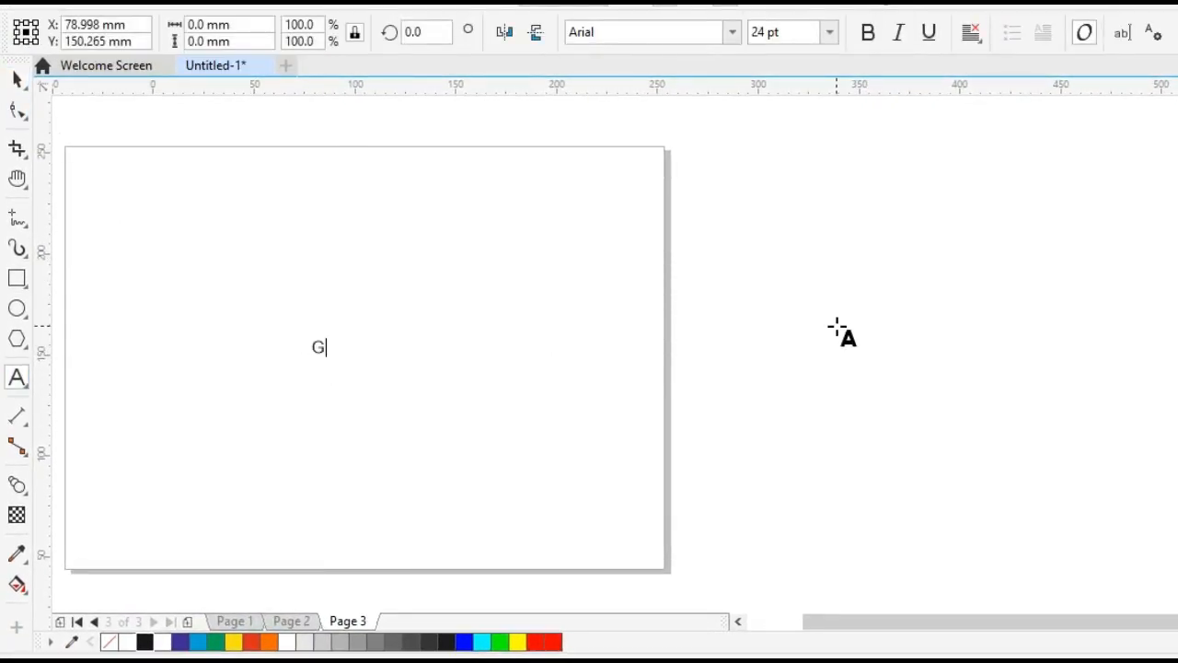
{"action": "key", "text": "Escape"}
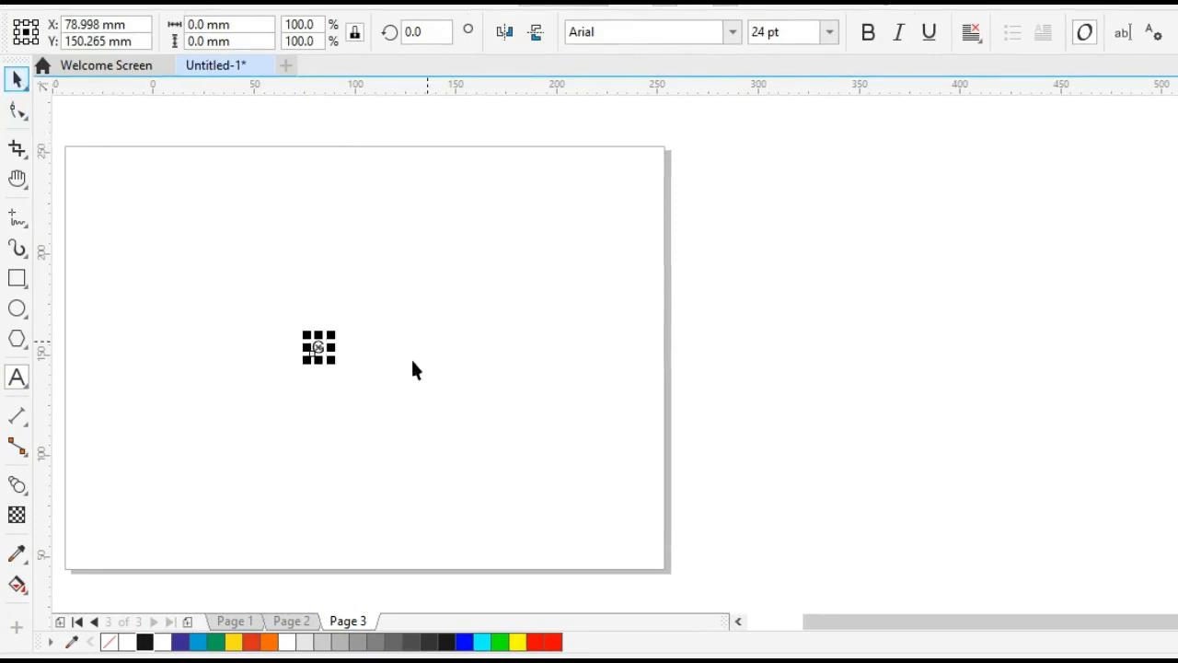
{"action": "key", "text": "space"}
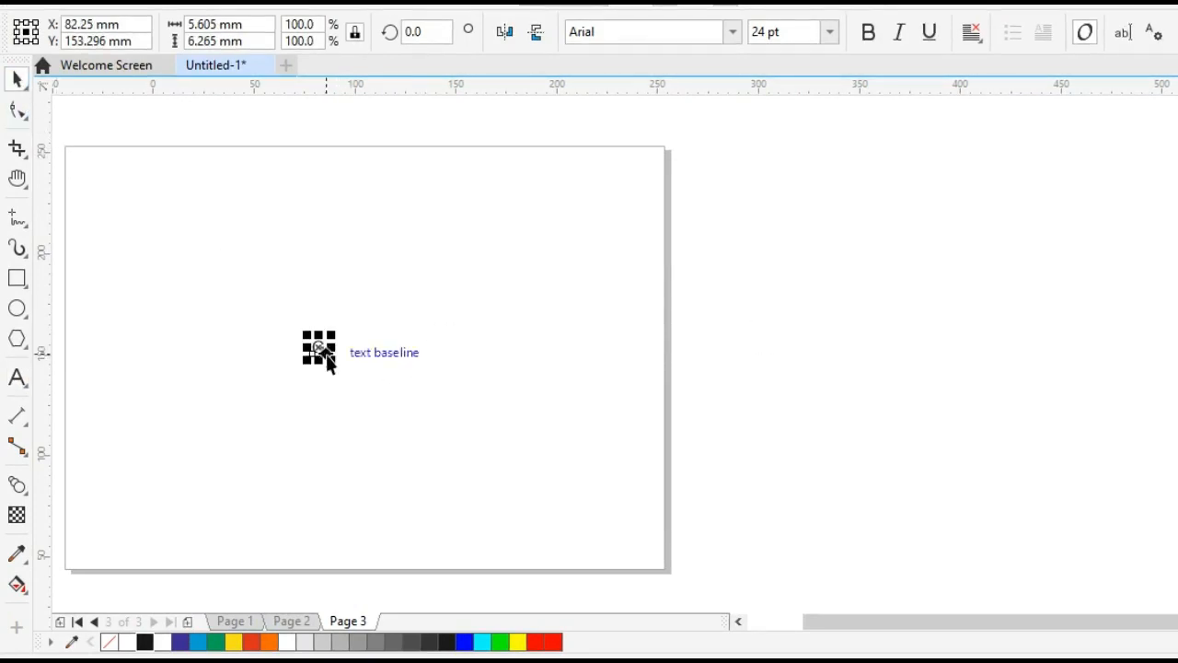
- Enlarge the letter G to about 38.6 pt and set its font to Futura Bk BT
{"action": "left_click_drag", "start_coordinate": [325, 355], "coordinate": [338, 368]}
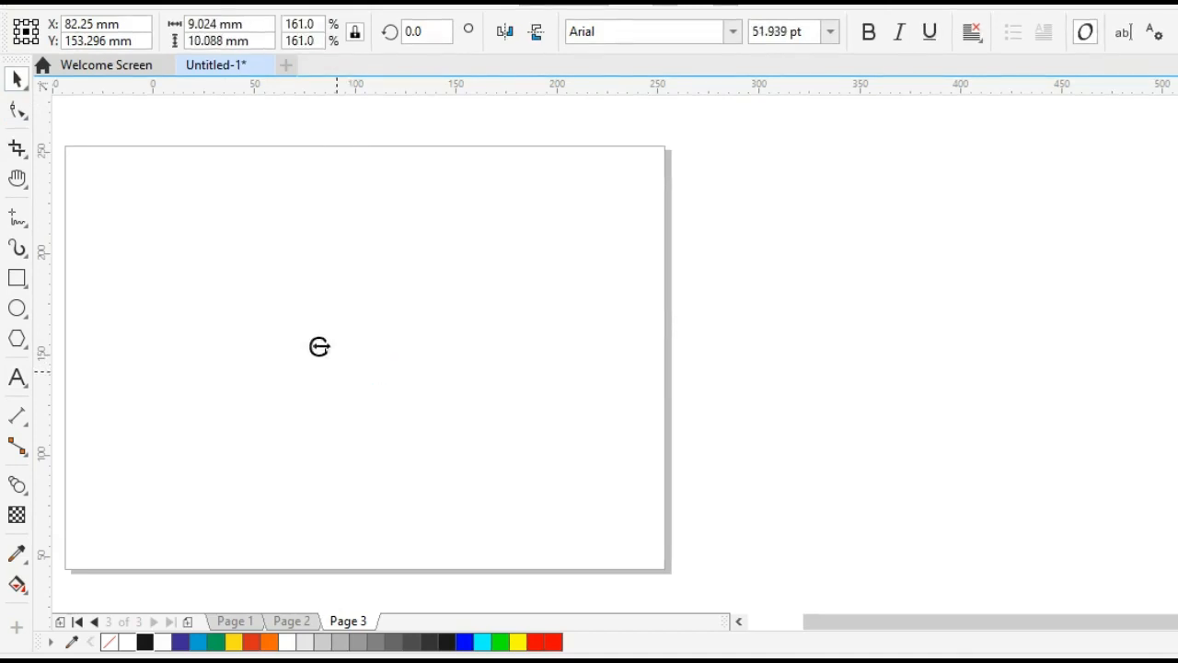
{"action": "left_click", "coordinate": [319, 346]}
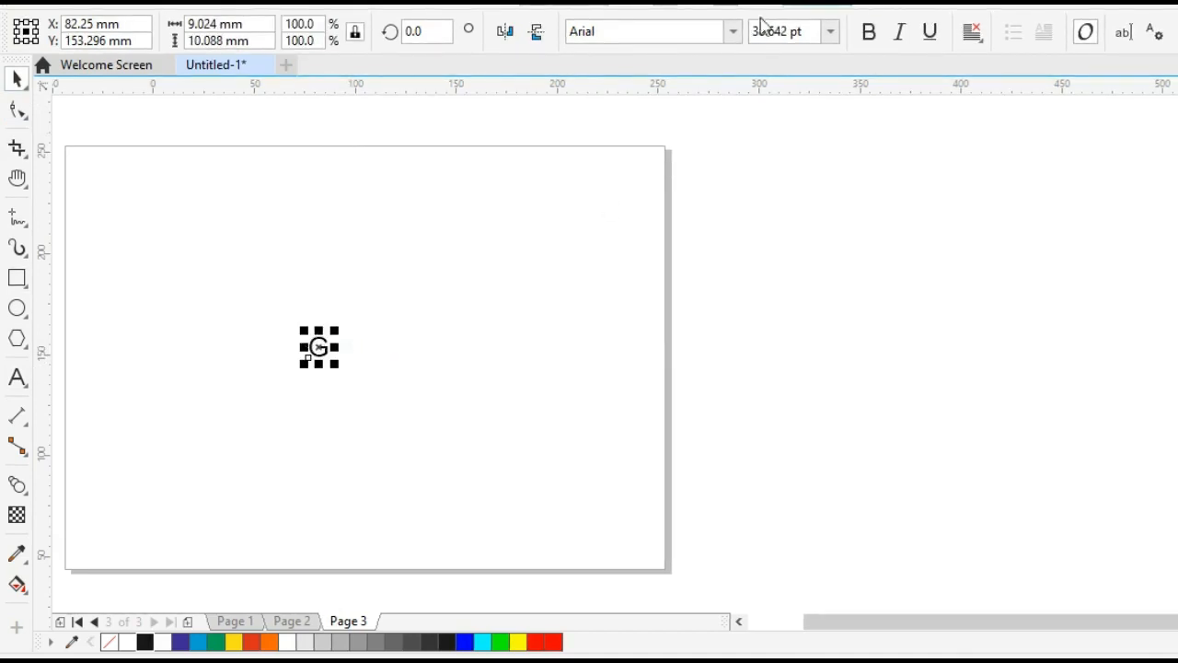
{"action": "left_click", "coordinate": [734, 32]}
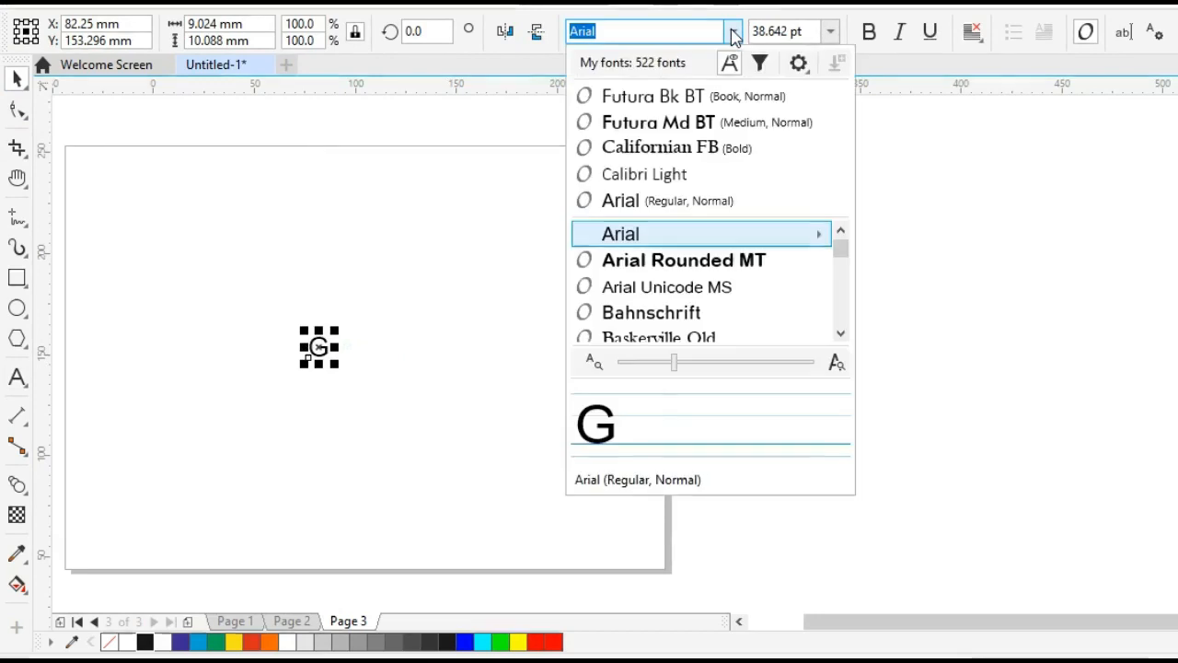
{"action": "left_click", "coordinate": [657, 99]}
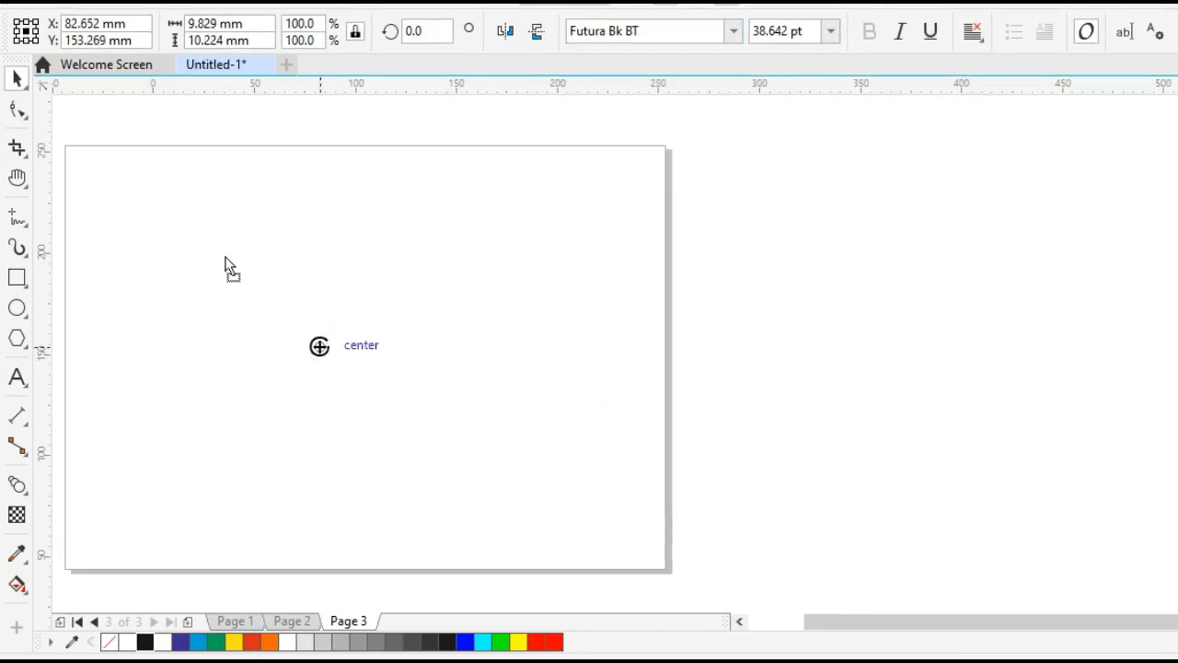
- Place the small G in the page's upper-left corner, with one copy in the lower-left corner and another near the page centre
{"action": "left_click_drag", "start_coordinate": [230, 267], "coordinate": [106, 451]}
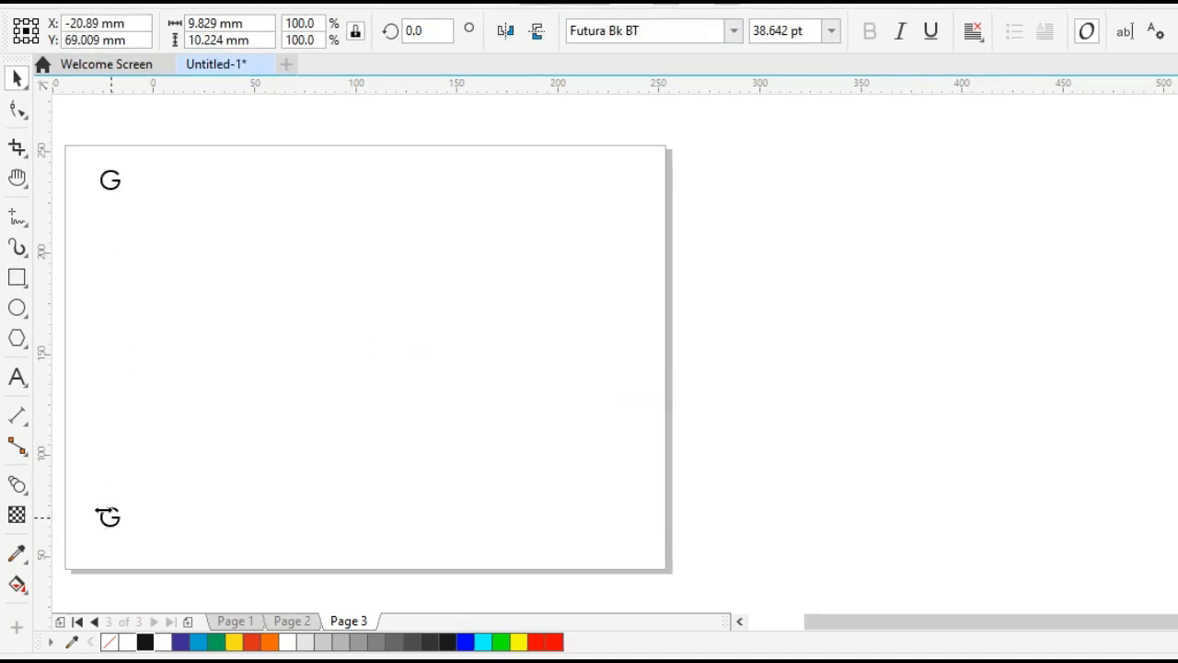
{"action": "left_click_drag", "start_coordinate": [108, 515], "coordinate": [359, 358]}
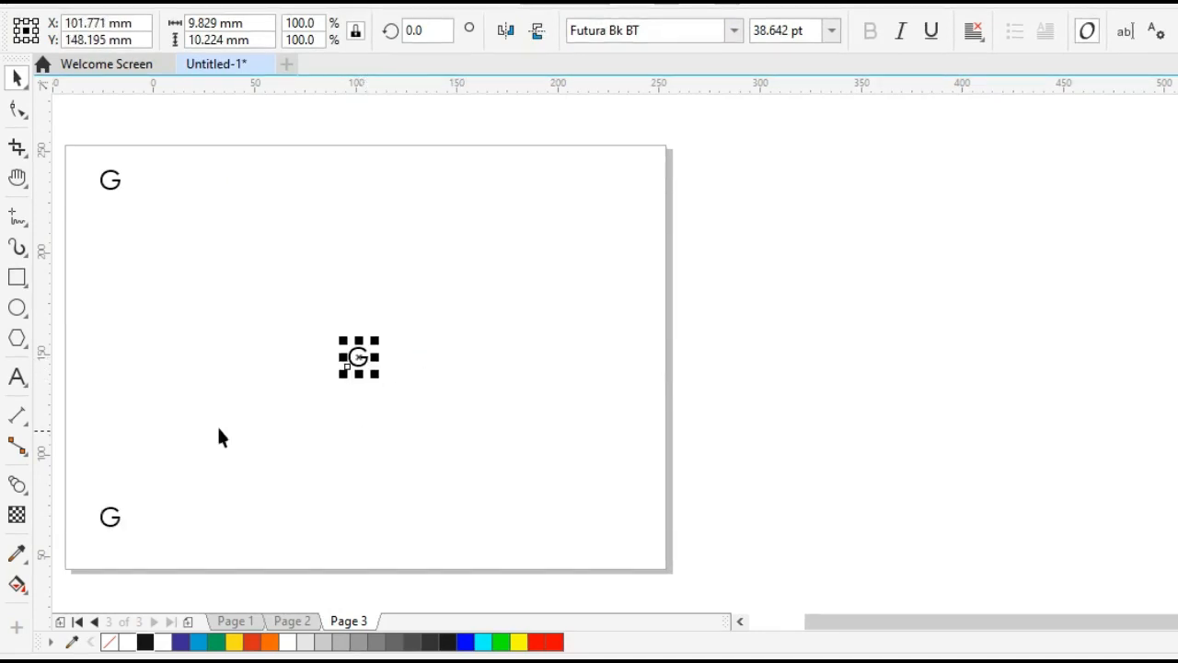
- Blend the upper-left G into the lower-left G with 20 steps
{"action": "left_click", "coordinate": [139, 250]}
{"action": "left_click_drag", "start_coordinate": [188, 300], "coordinate": [187, 300]}
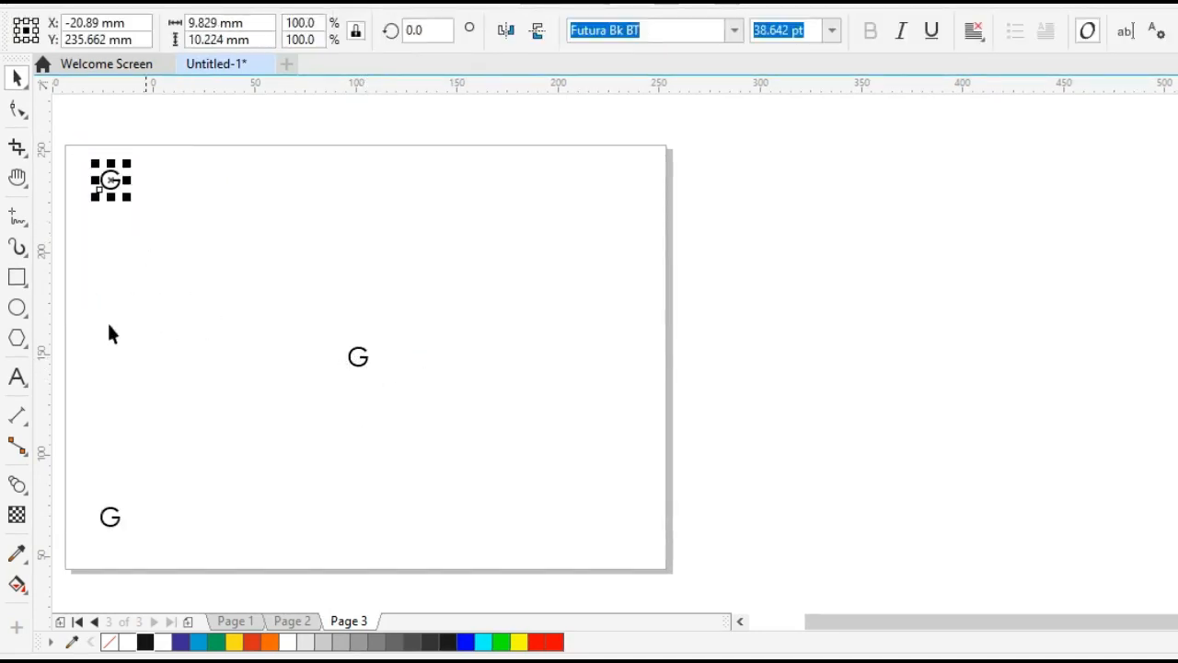
{"action": "left_click", "coordinate": [18, 488]}
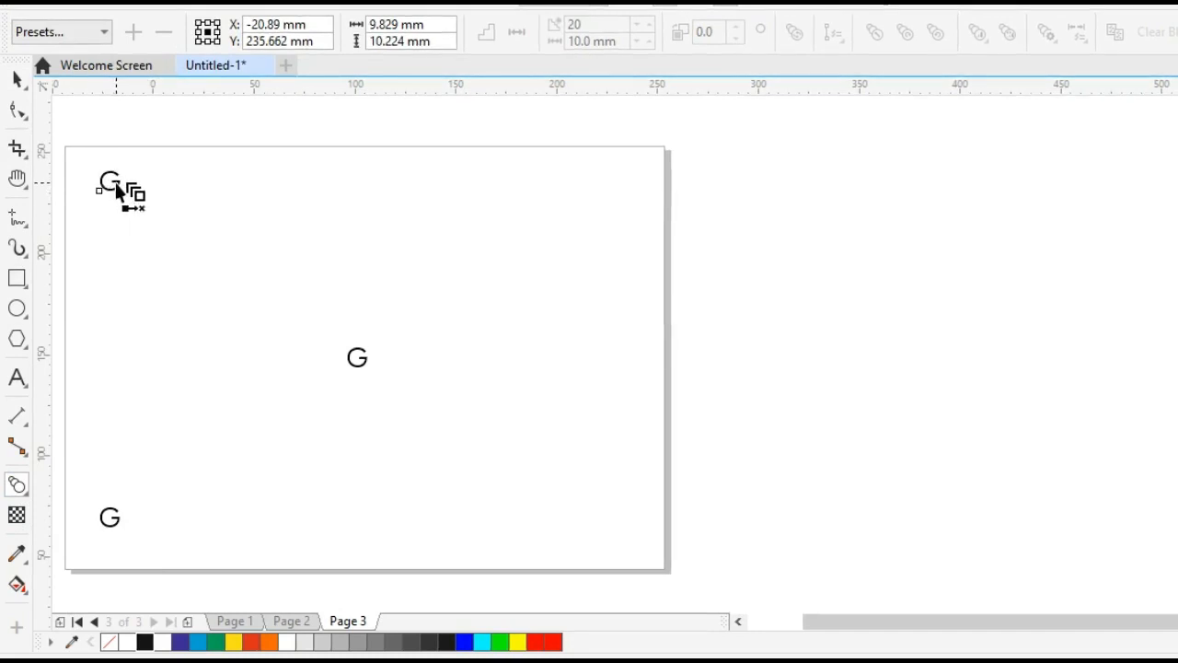
{"action": "left_click_drag", "start_coordinate": [116, 189], "coordinate": [111, 524]}
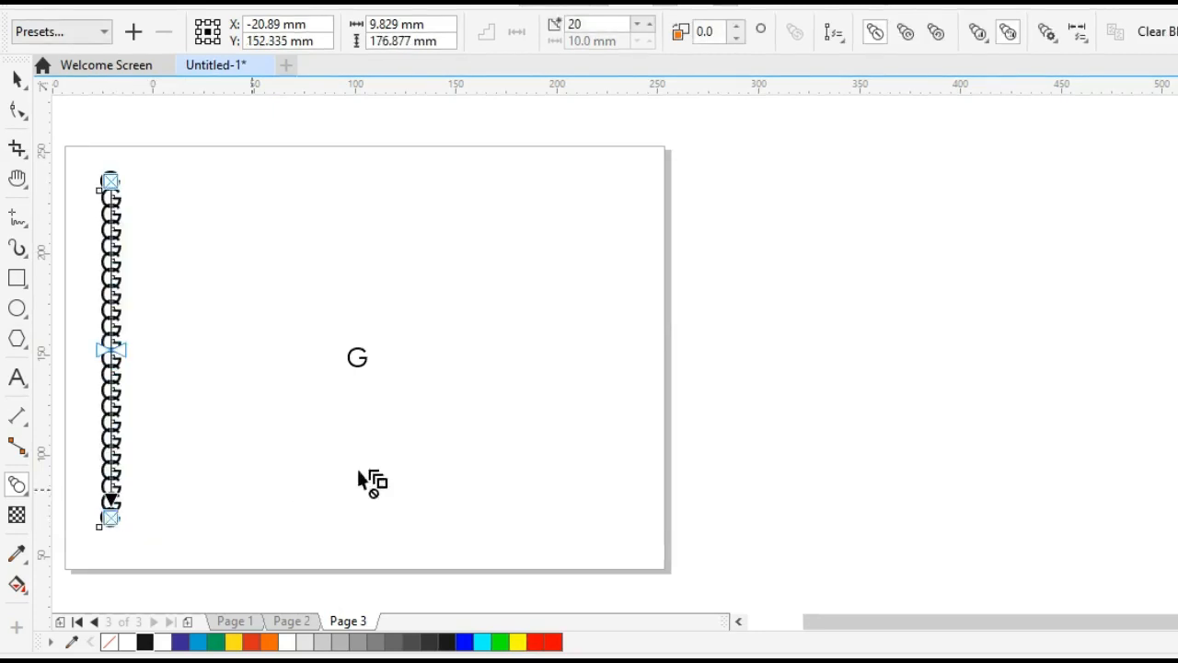
{"action": "key", "text": "space"}
- Enlarge the central G to about 201 × 209 mm so it spans the page height beside the blend
{"action": "mouse_move", "coordinate": [285, 297]}
{"action": "left_mouse_down"}
{"action": "mouse_move", "coordinate": [497, 488]}
{"action": "mouse_move", "coordinate": [423, 432]}
{"action": "left_mouse_up"}
{"action": "left_click_drag", "start_coordinate": [369, 376], "coordinate": [793, 451]}
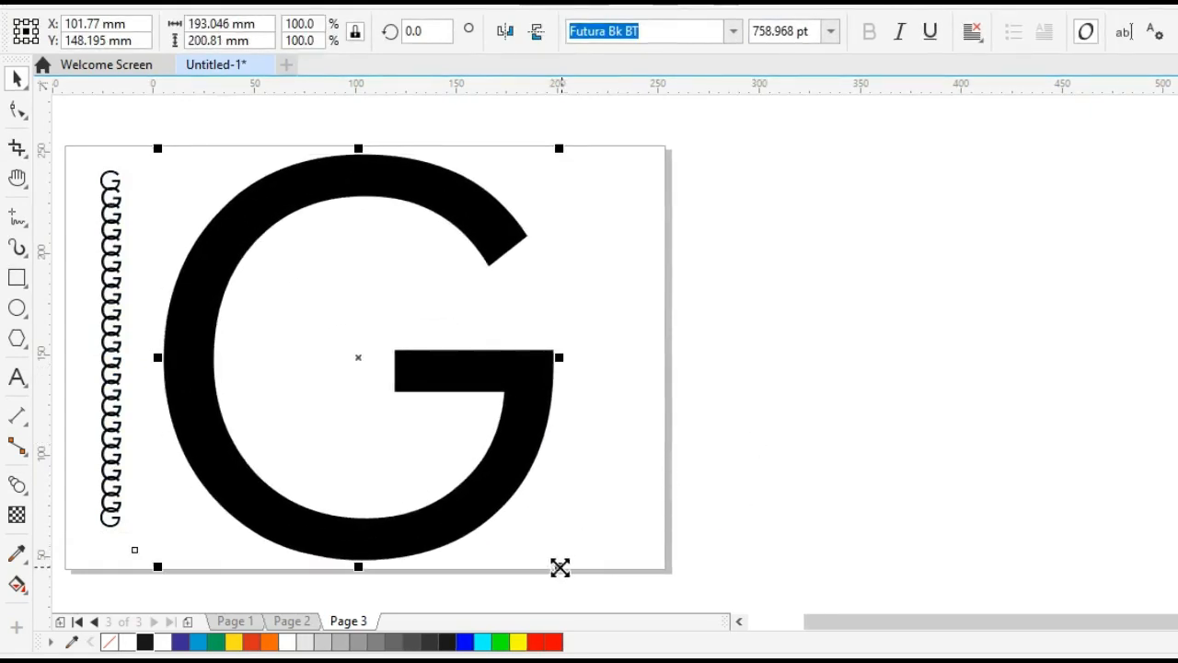
{"action": "left_click_drag", "start_coordinate": [559, 566], "coordinate": [579, 581]}
{"action": "left_click", "coordinate": [530, 479]}
{"action": "key", "text": "Right"}
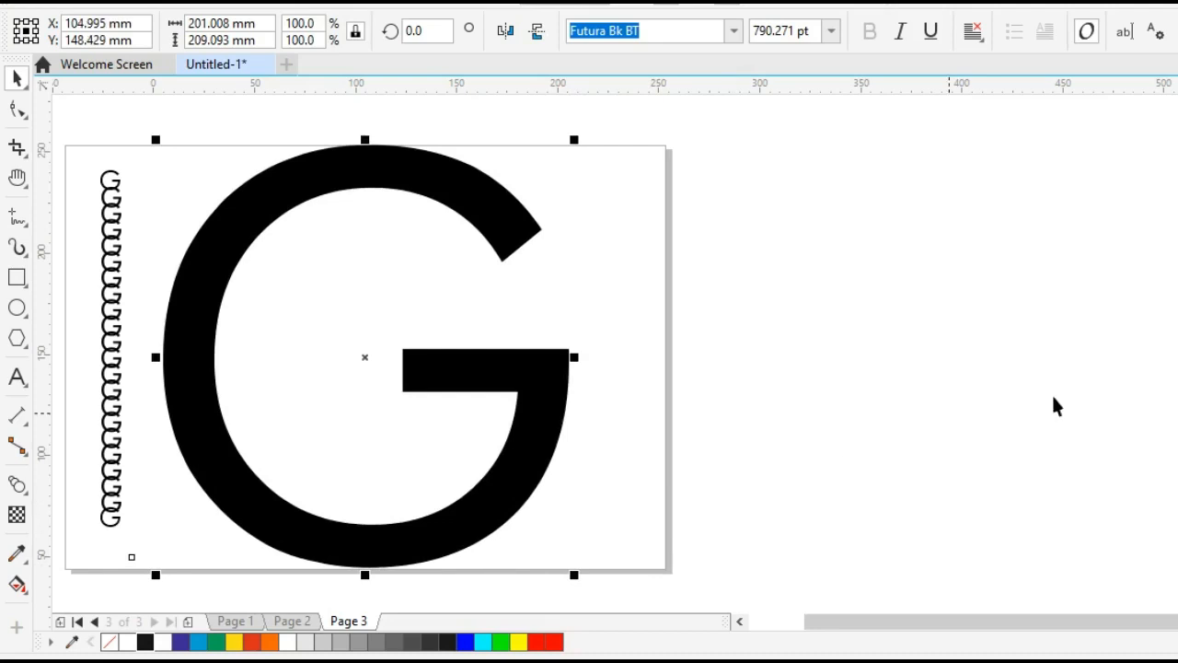
- Remove the large G's fill and give it a black outline
{"action": "left_click", "coordinate": [110, 643]}
{"action": "right_click", "coordinate": [145, 644]}
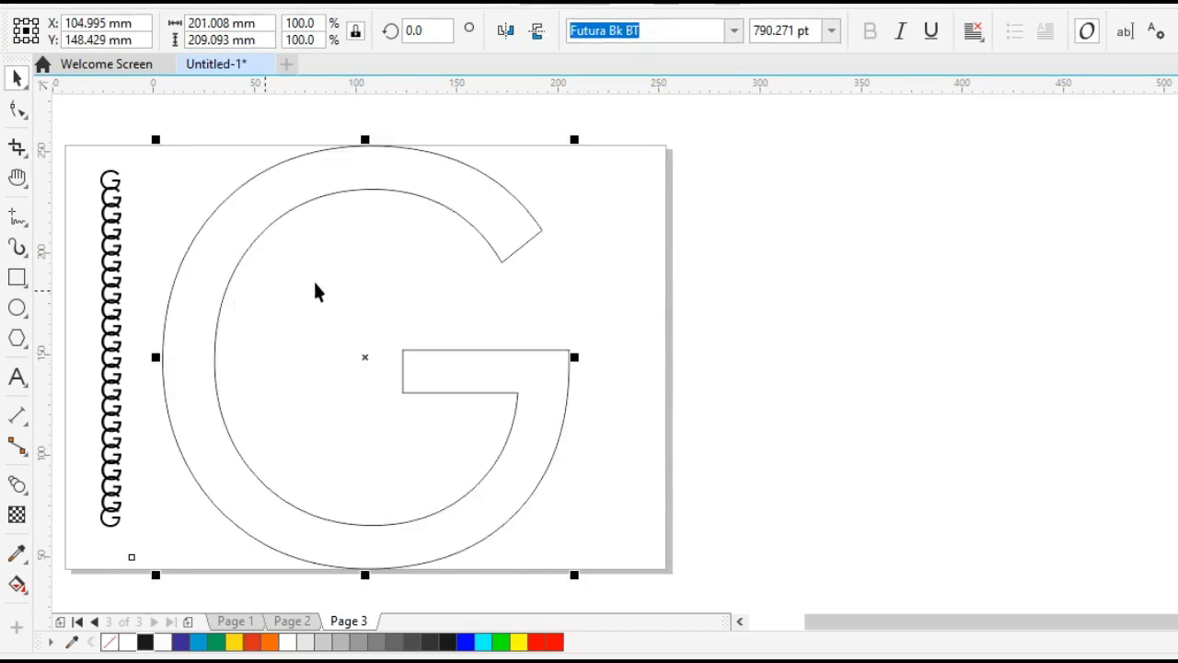
{"action": "left_click", "coordinate": [650, 332]}
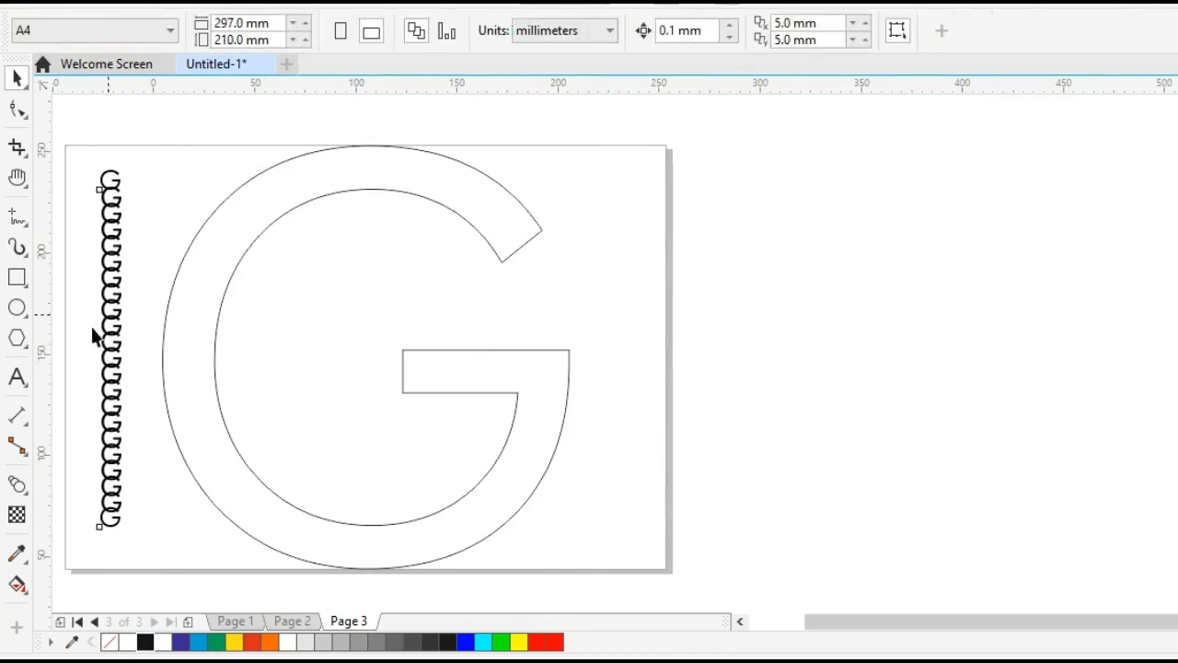
- Try to assign the large G's outline as the new path of the letter blend
{"action": "left_click", "coordinate": [112, 405]}
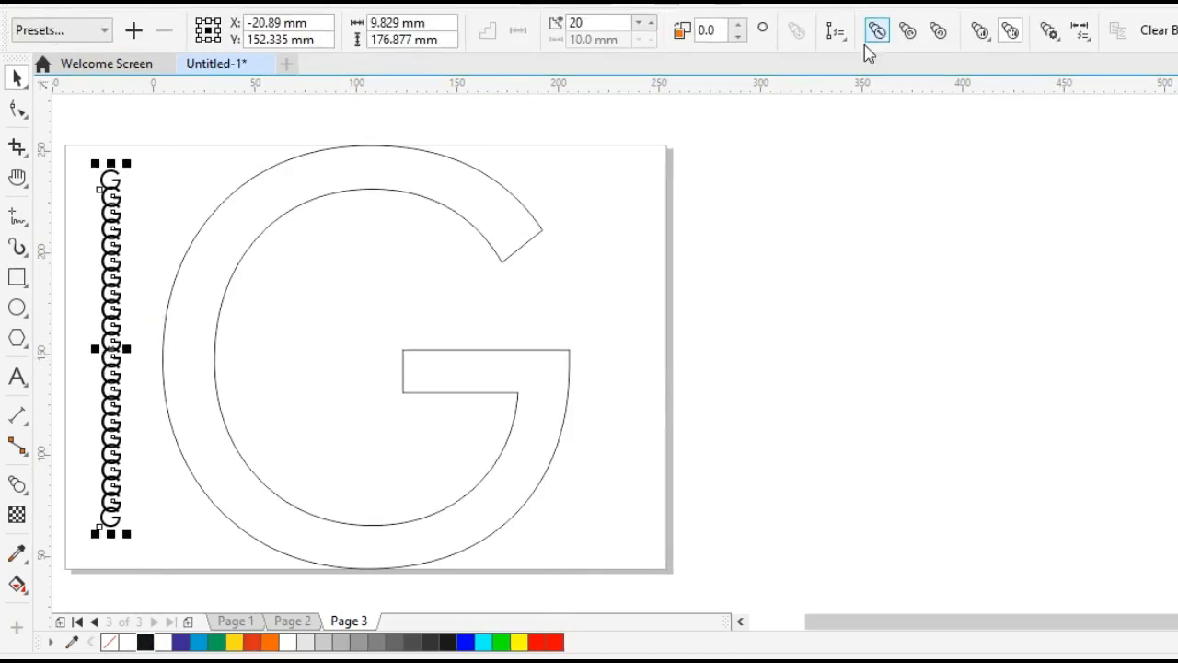
{"action": "left_click", "coordinate": [835, 30]}
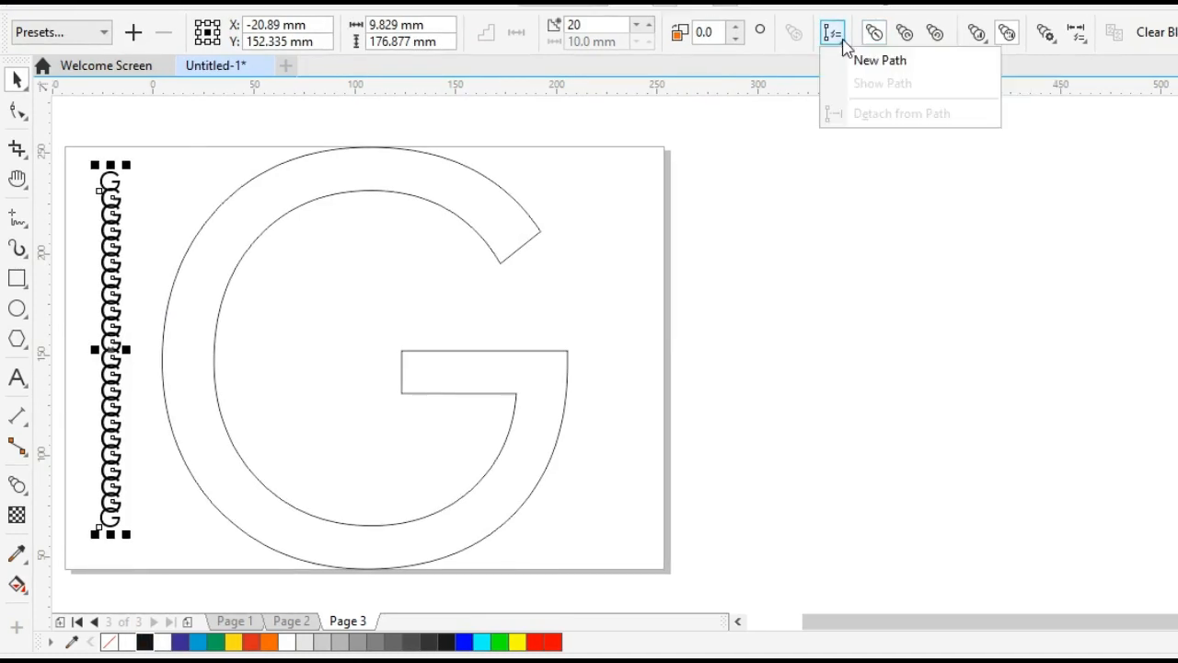
{"action": "left_click", "coordinate": [863, 57]}
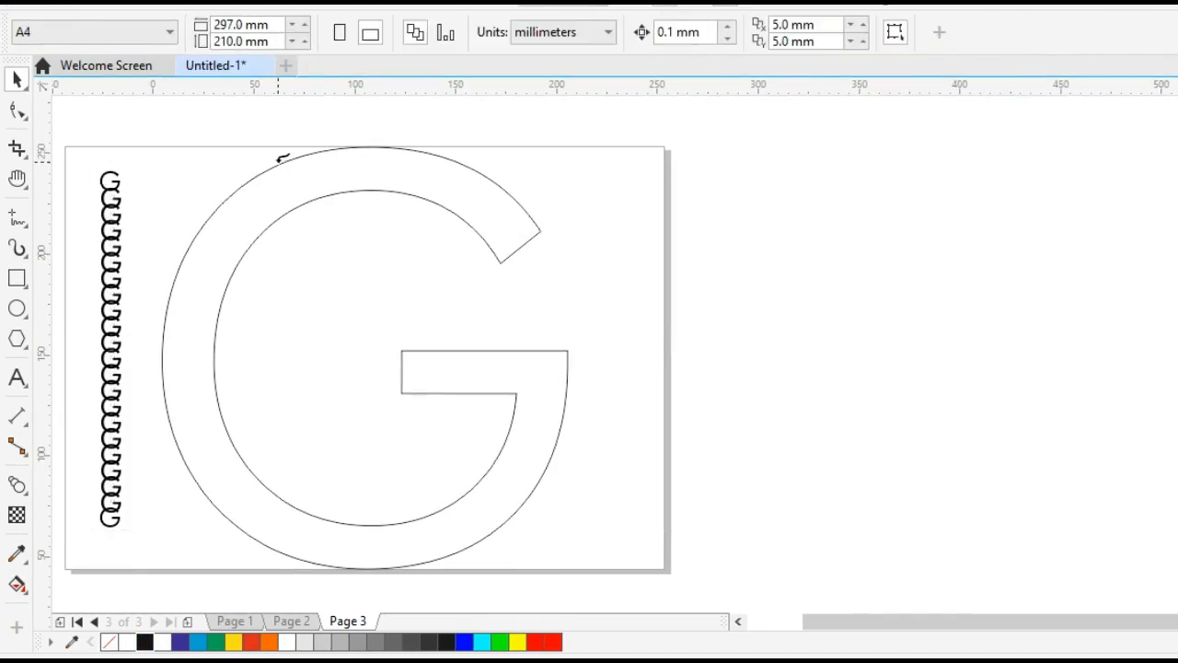
{"action": "left_click", "coordinate": [396, 162]}
{"action": "left_click", "coordinate": [771, 384]}
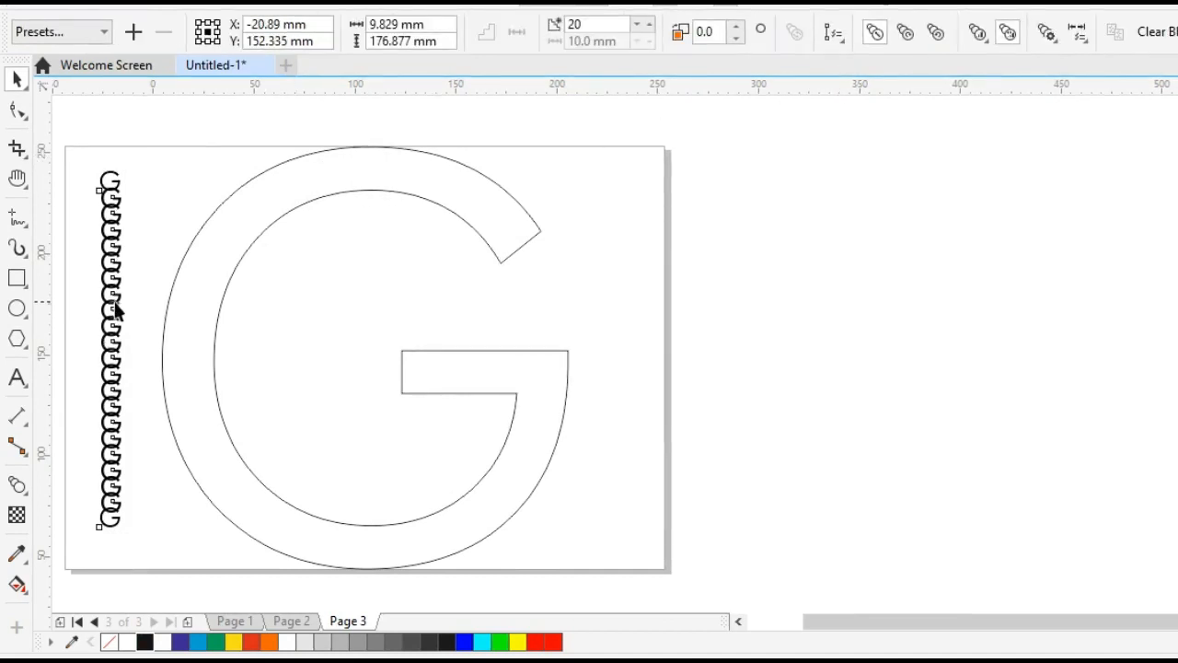
- Fit the blend of small Gs to the large G's outline as its new path
{"action": "left_click", "coordinate": [835, 33]}
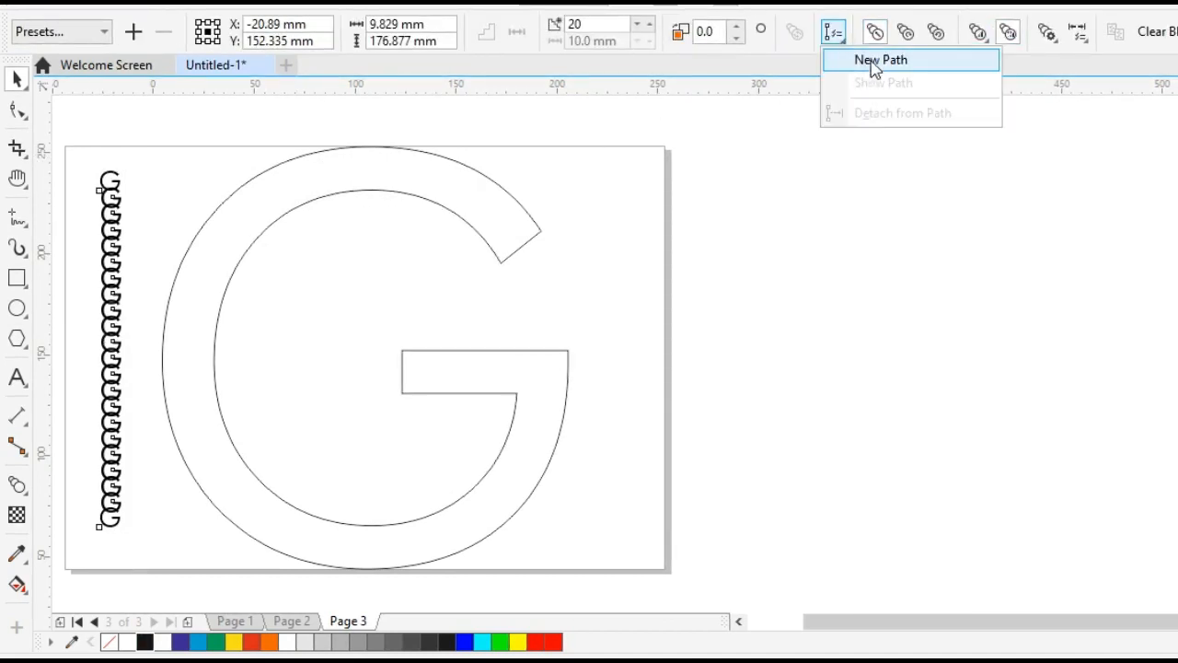
{"action": "left_click", "coordinate": [880, 61]}
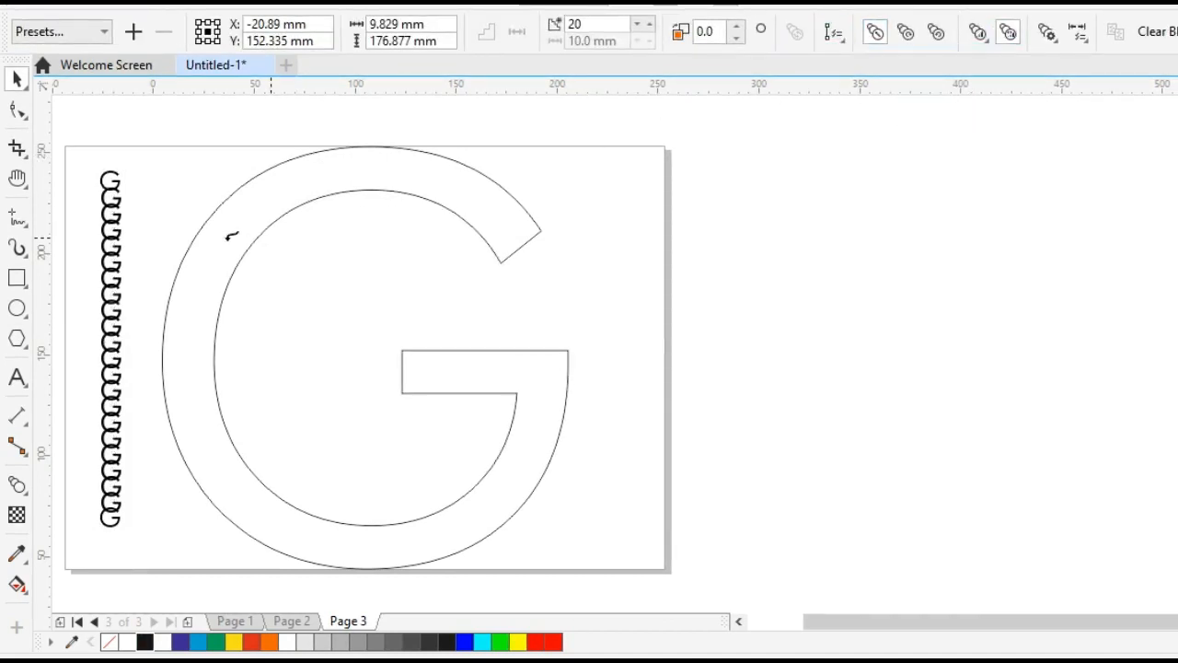
{"action": "left_click", "coordinate": [257, 174]}
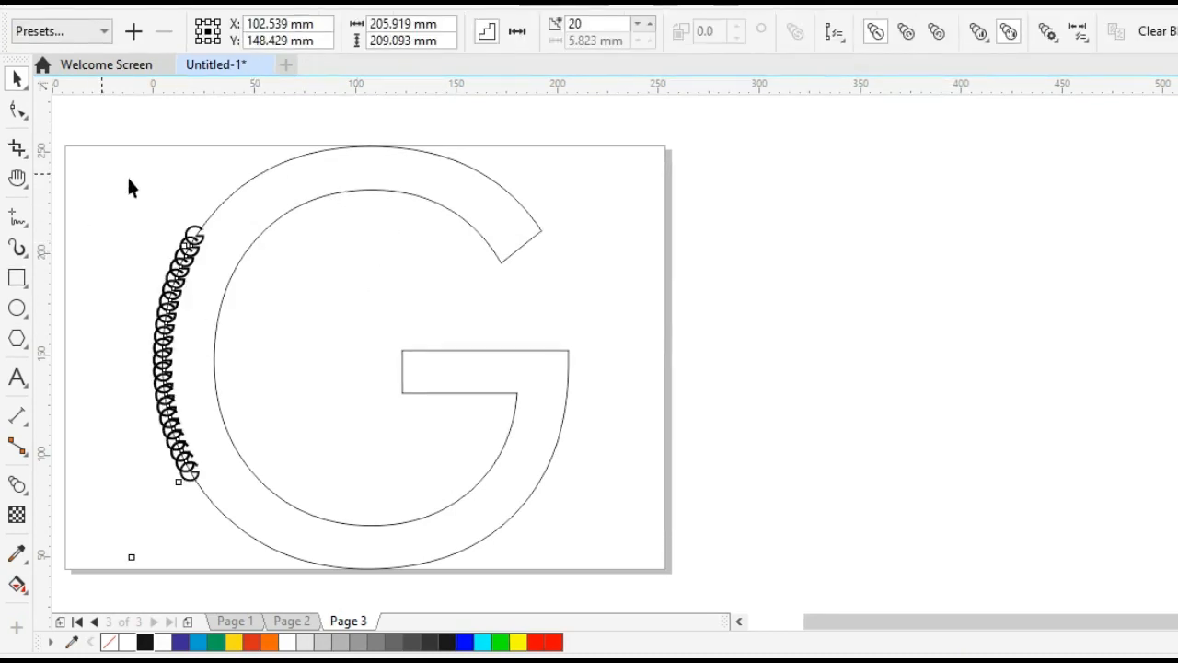
- Colour the blend's upper end G red and slide it along the path to the inner corner of the upper arm
{"action": "left_click", "coordinate": [191, 239]}
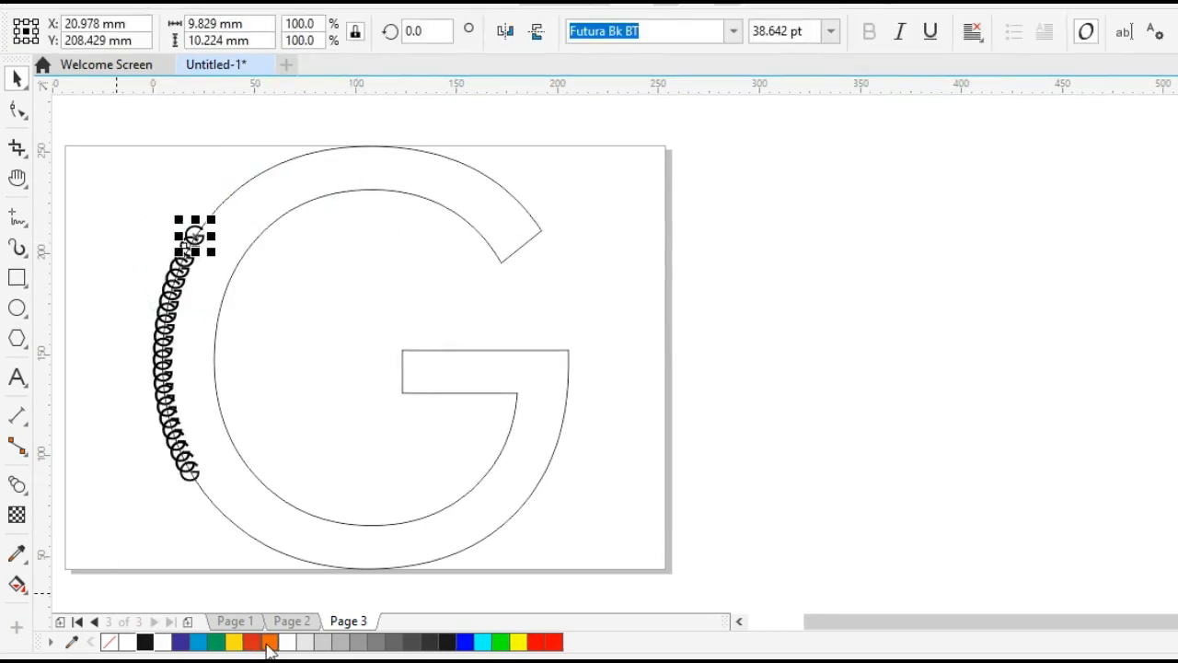
{"action": "right_click", "coordinate": [255, 641]}
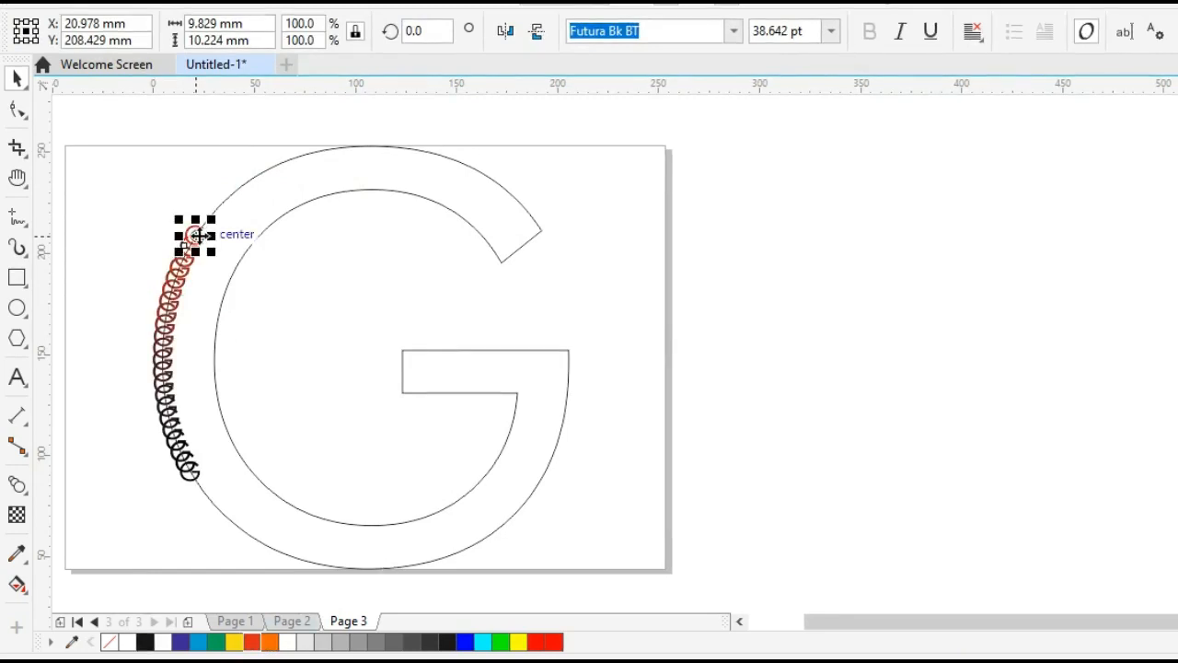
{"action": "left_click_drag", "start_coordinate": [194, 238], "coordinate": [505, 262]}
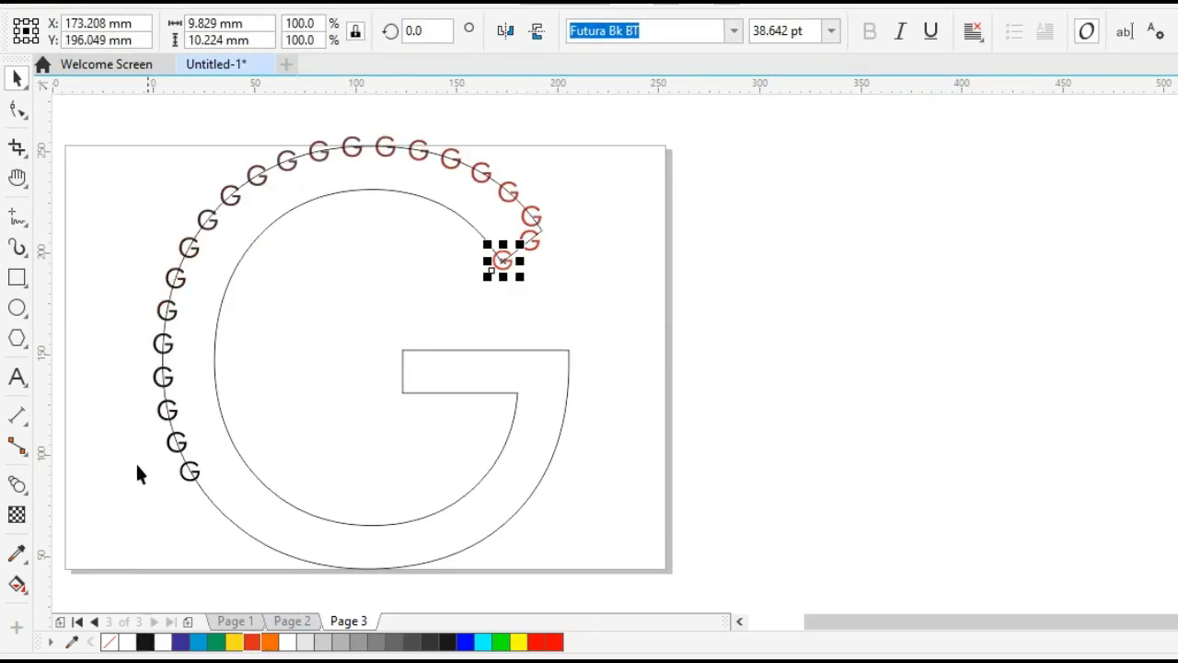
- Slide the blend's black end G around the outer curve to the crossbar's upper edge, near its left end
{"action": "left_click", "coordinate": [189, 471]}
{"action": "left_click_drag", "start_coordinate": [192, 474], "coordinate": [426, 348]}
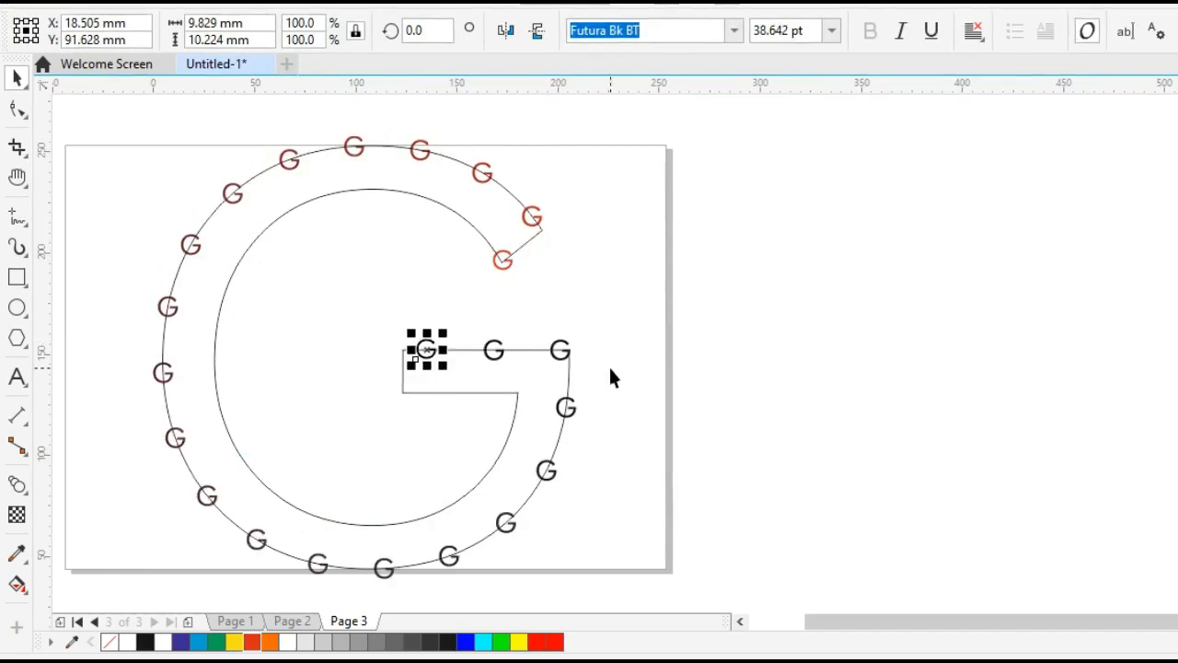
{"action": "left_click", "coordinate": [612, 332]}
- Slide the red end G around the inner curve to the corner where it meets the crossbar's lower edge
{"action": "left_click_drag", "start_coordinate": [501, 267], "coordinate": [512, 447]}
{"action": "left_click", "coordinate": [713, 444]}
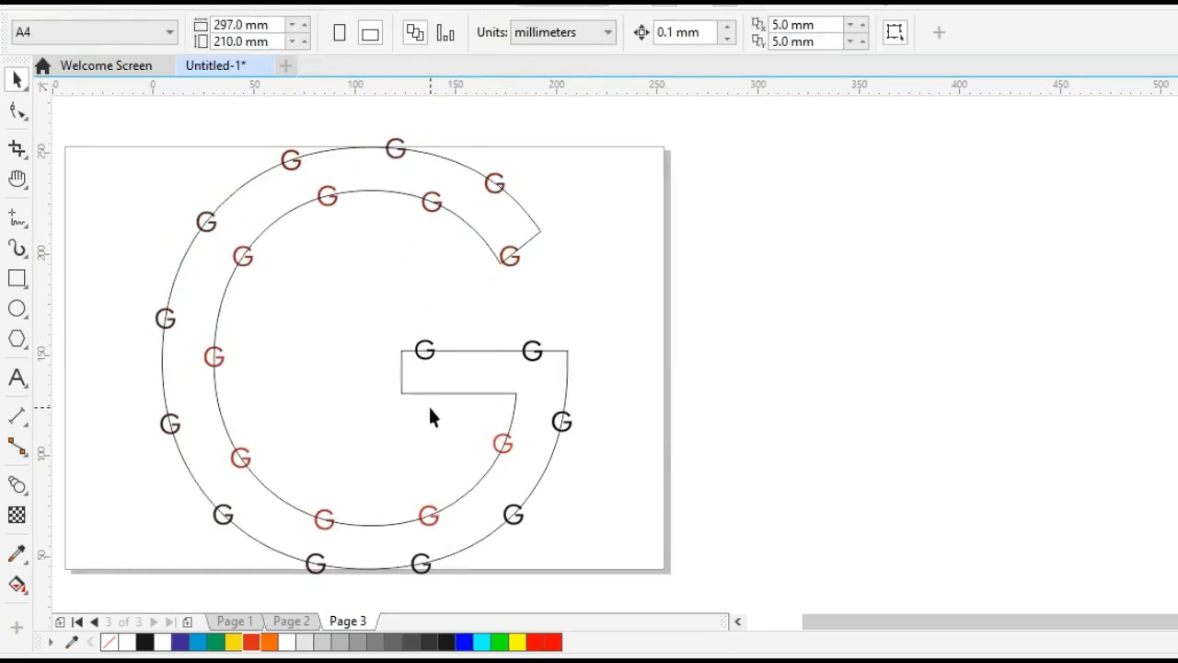
{"action": "left_click", "coordinate": [504, 441]}
{"action": "left_click_drag", "start_coordinate": [516, 394], "coordinate": [516, 394]}
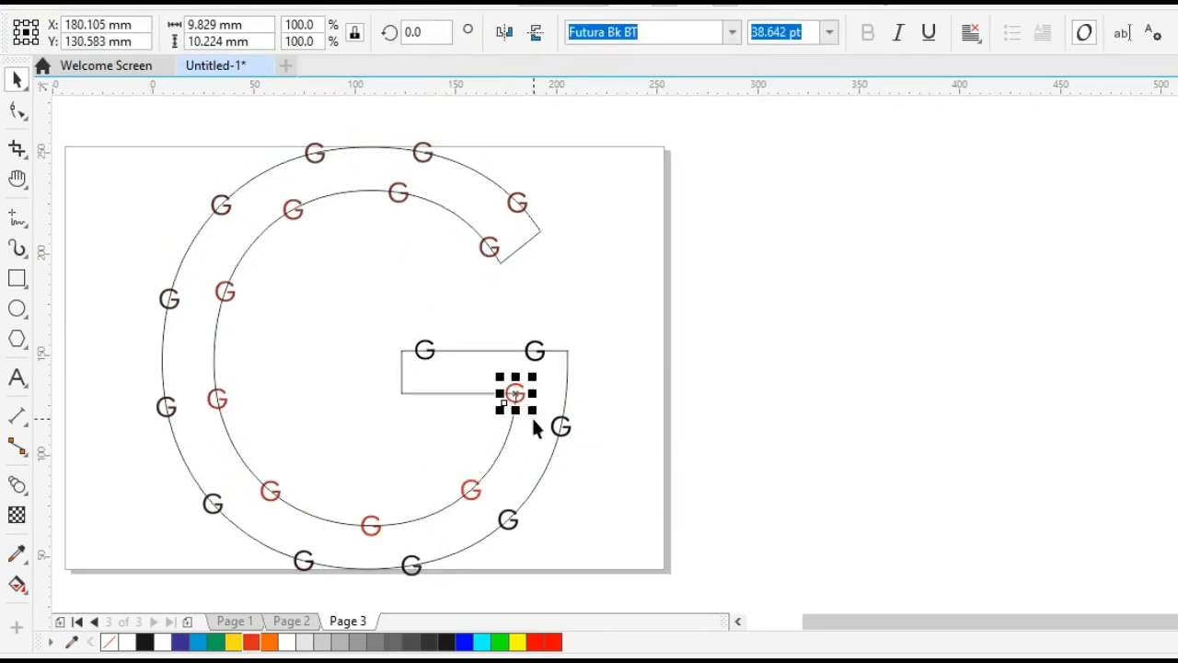
{"action": "left_click", "coordinate": [615, 469]}
- Set the number of blend steps along the large G to 70
{"action": "left_click", "coordinate": [508, 522]}
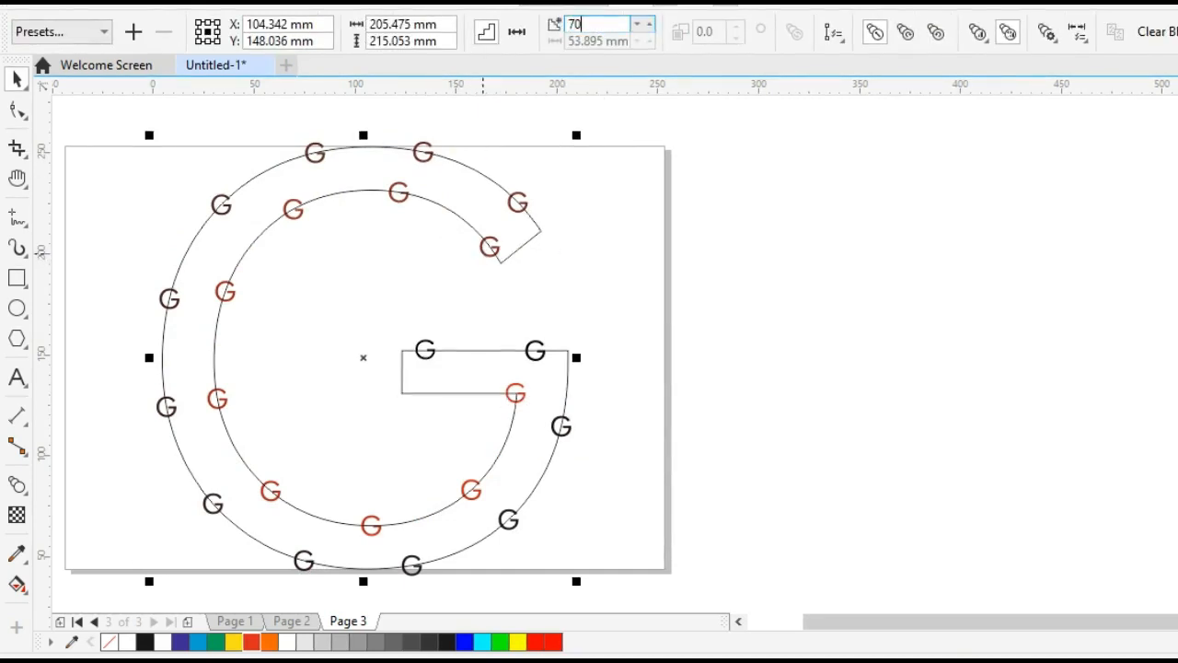
{"action": "key", "text": "Return"}
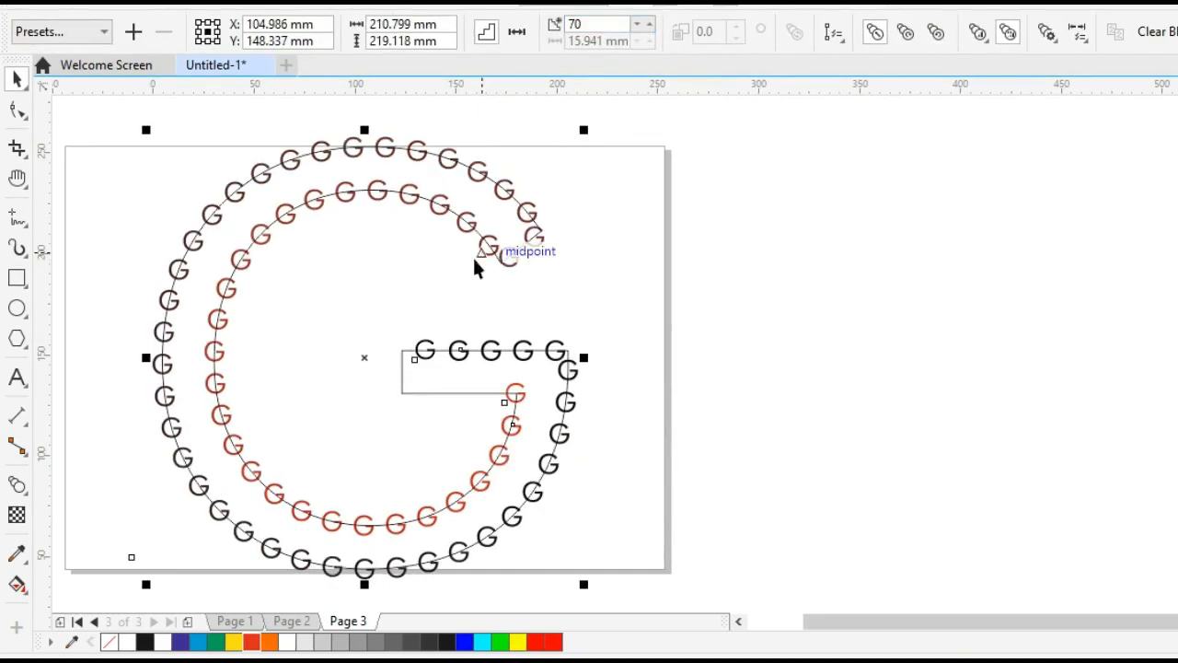
{"action": "left_click", "coordinate": [743, 332]}
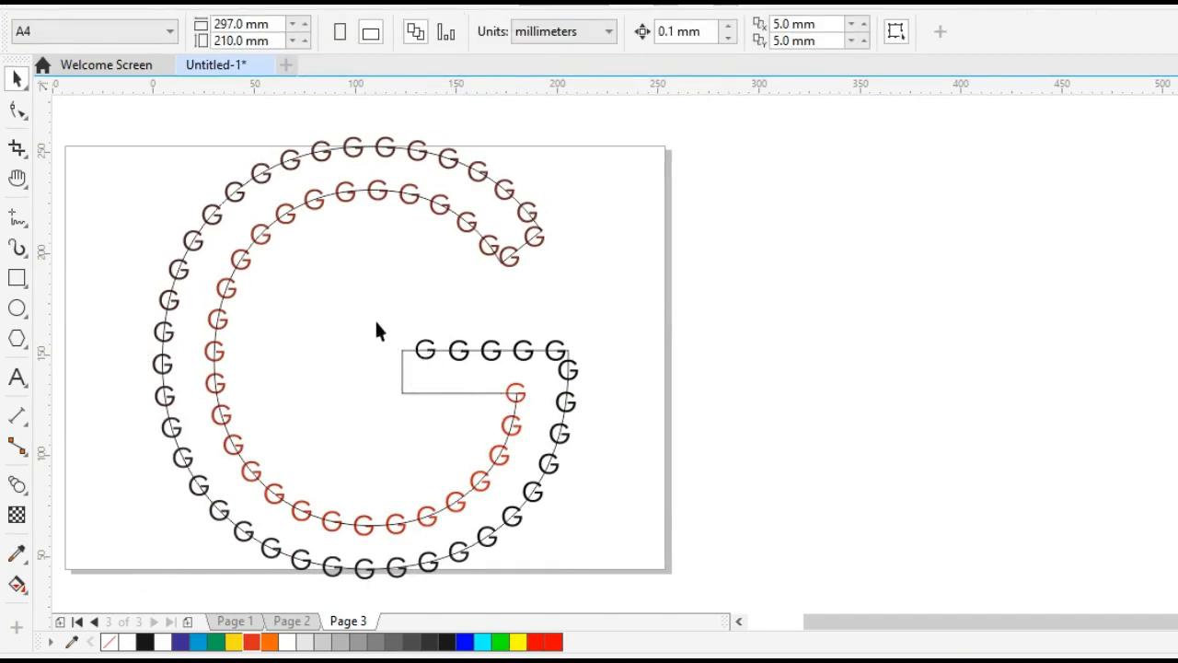
- Move the black end G to the upper-left corner of the large G's crossbar
{"action": "left_click", "coordinate": [419, 350]}
{"action": "left_click_drag", "start_coordinate": [401, 348], "coordinate": [398, 349]}
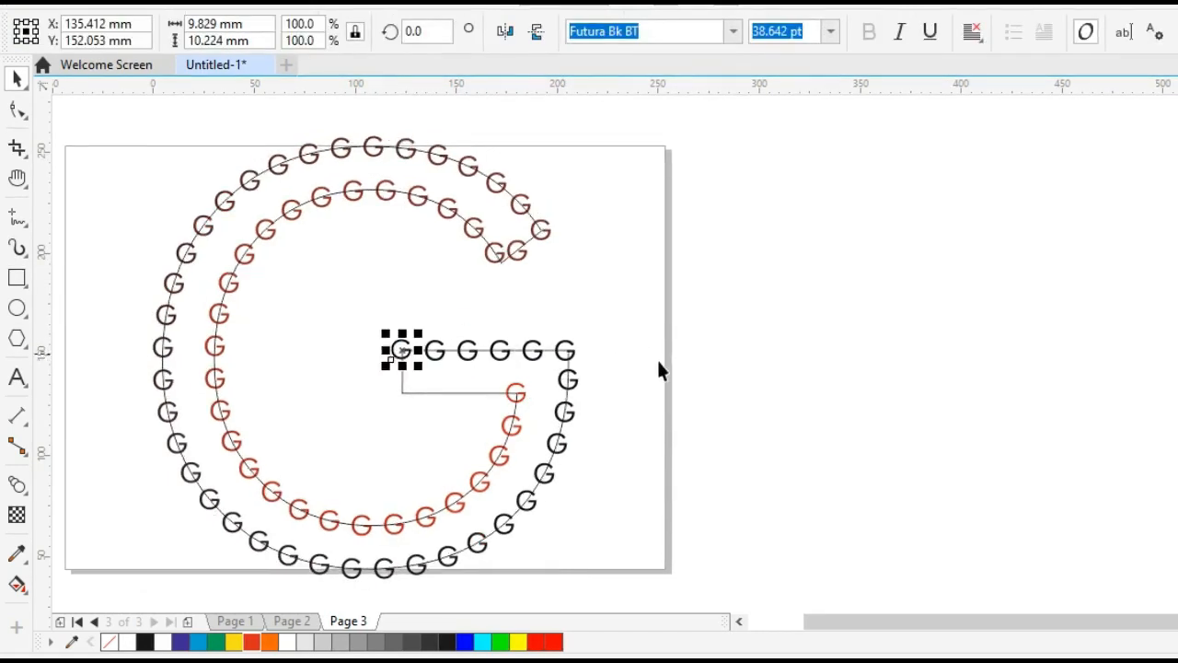
{"action": "left_click", "coordinate": [619, 373]}
{"action": "left_click_drag", "start_coordinate": [594, 421], "coordinate": [700, 405]}
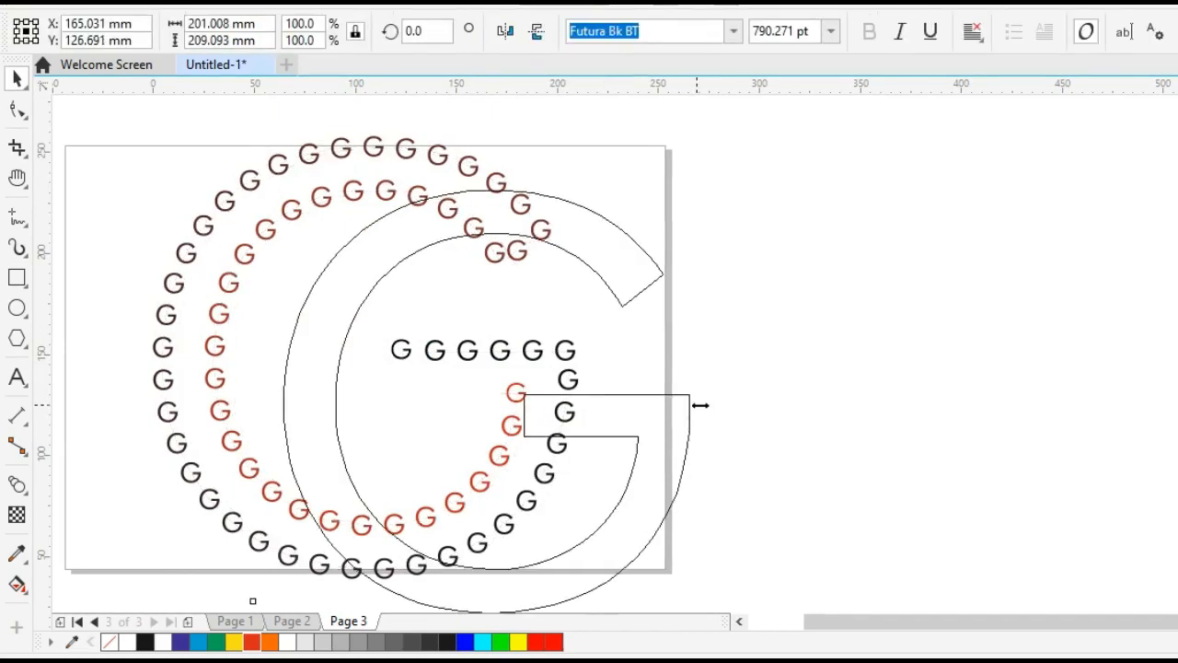
{"action": "key", "text": "ctrl+z"}
{"action": "left_click", "coordinate": [575, 419]}
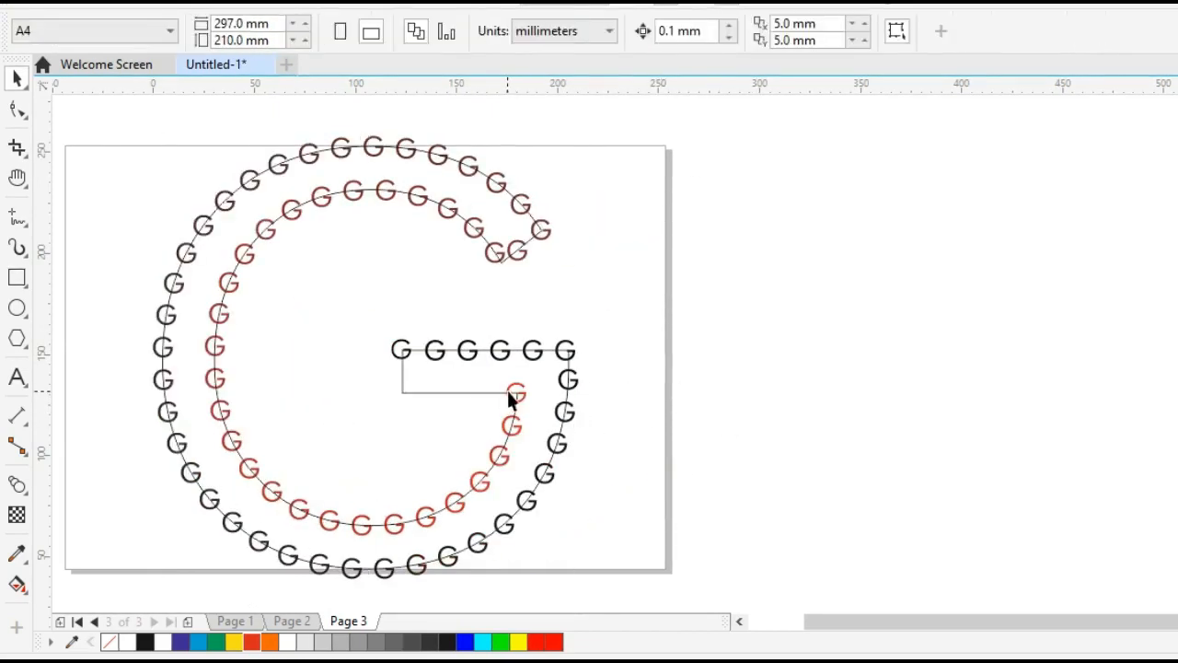
{"action": "left_click", "coordinate": [510, 392]}
{"action": "left_click", "coordinate": [604, 392]}
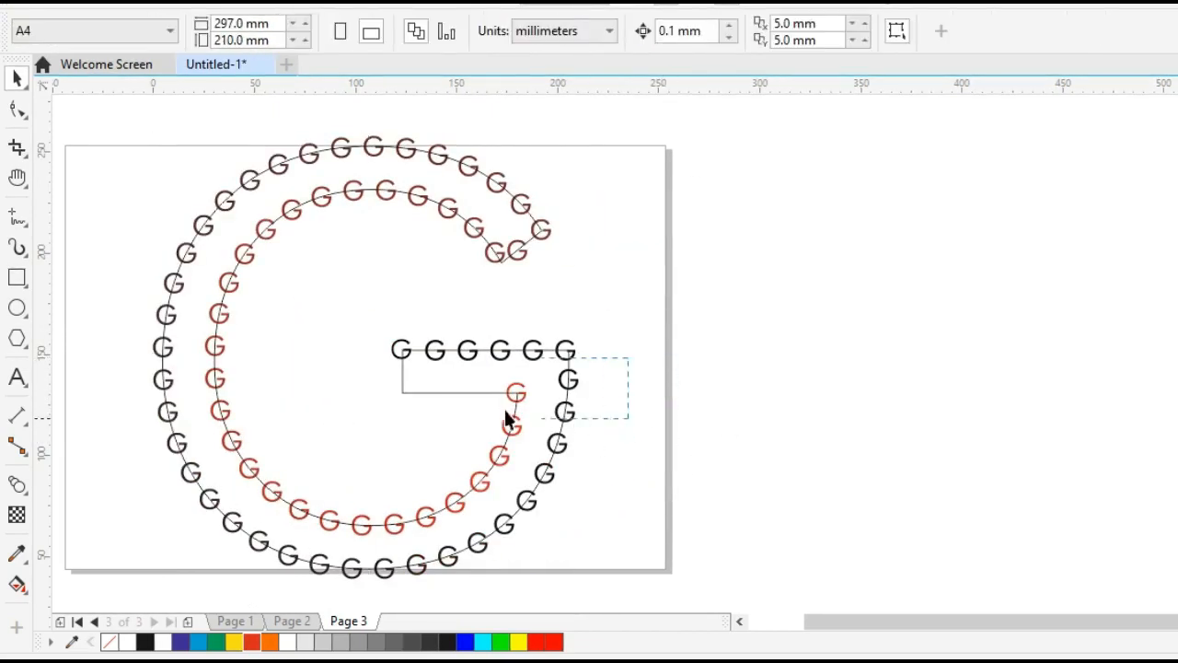
- Slide the blend's red end G along the crossbar's lower edge and around its corner to the middle of the short left edge
{"action": "left_click", "coordinate": [515, 393]}
{"action": "left_click_drag", "start_coordinate": [515, 393], "coordinate": [401, 393]}
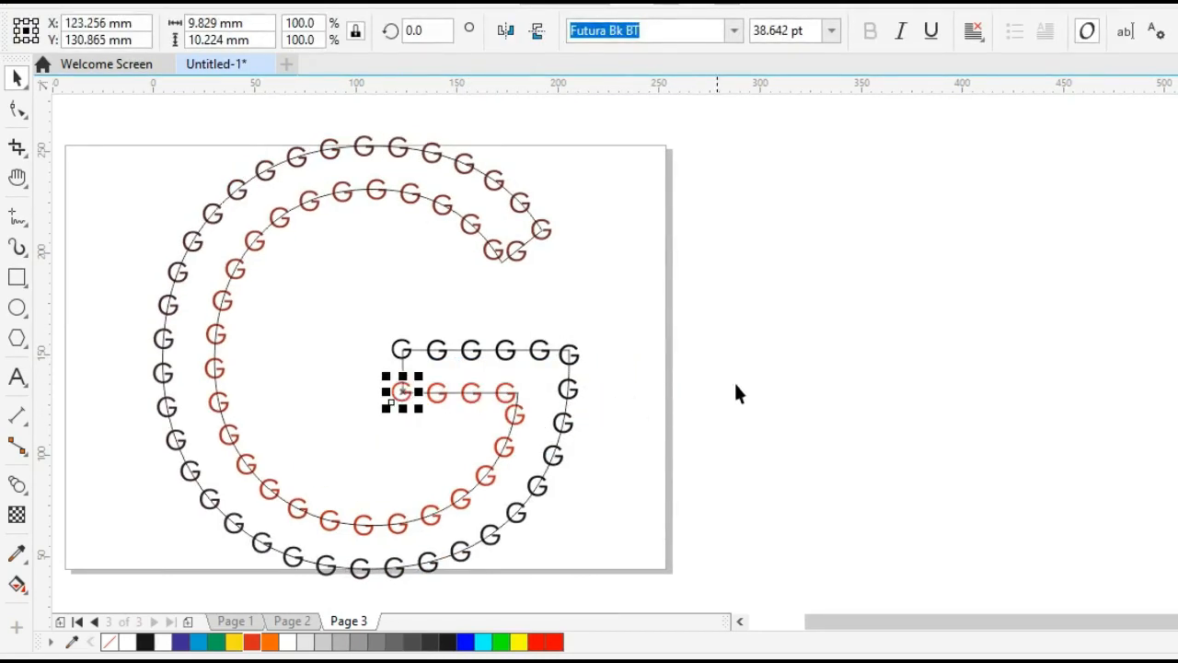
{"action": "left_click_drag", "start_coordinate": [405, 394], "coordinate": [403, 370]}
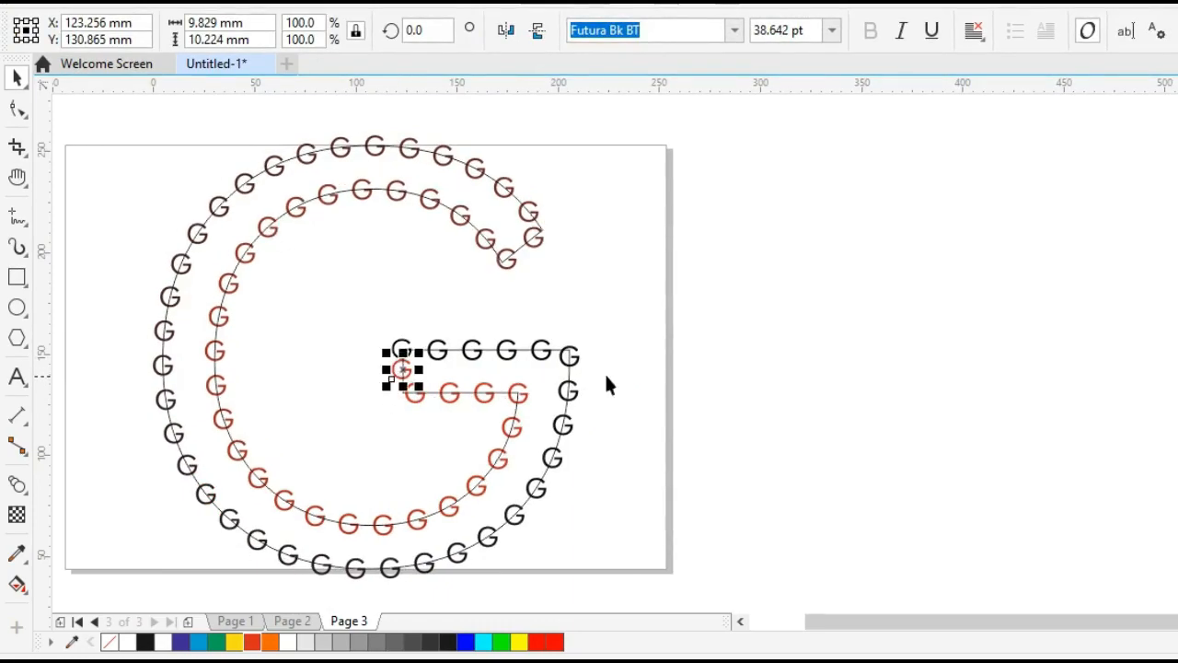
{"action": "left_click", "coordinate": [635, 421]}
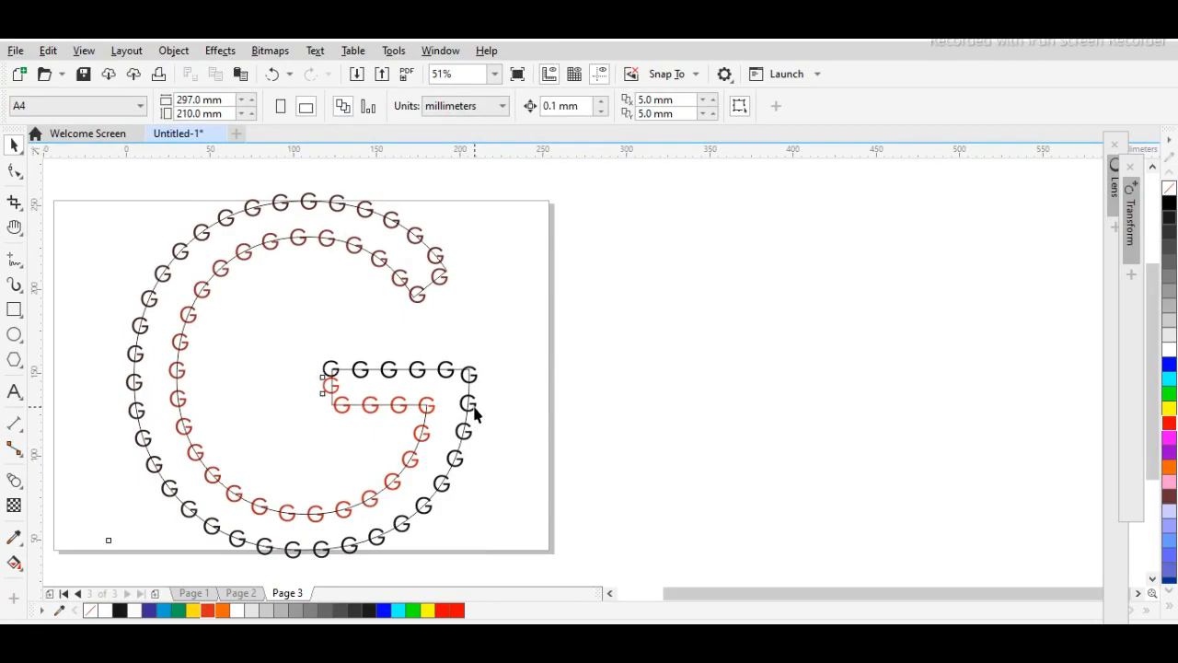
- Increase the number of blend steps along the large G to 85
{"action": "left_click", "coordinate": [328, 384]}
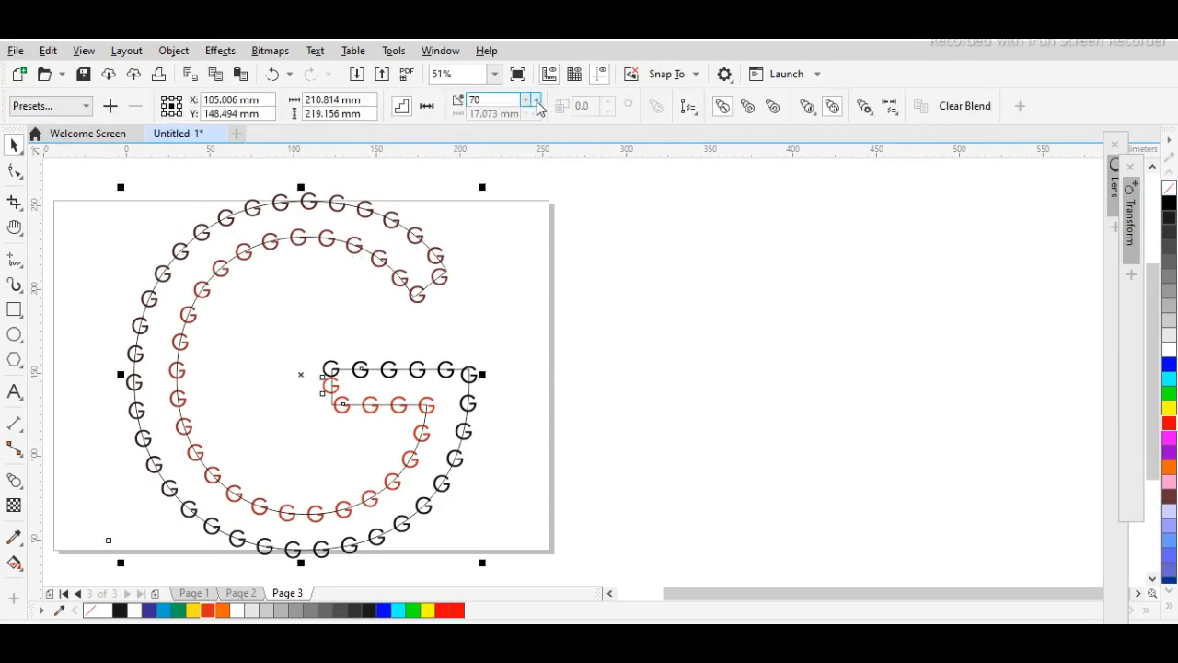
{"action": "left_click", "coordinate": [537, 100]}
{"action": "left_click", "coordinate": [538, 101]}
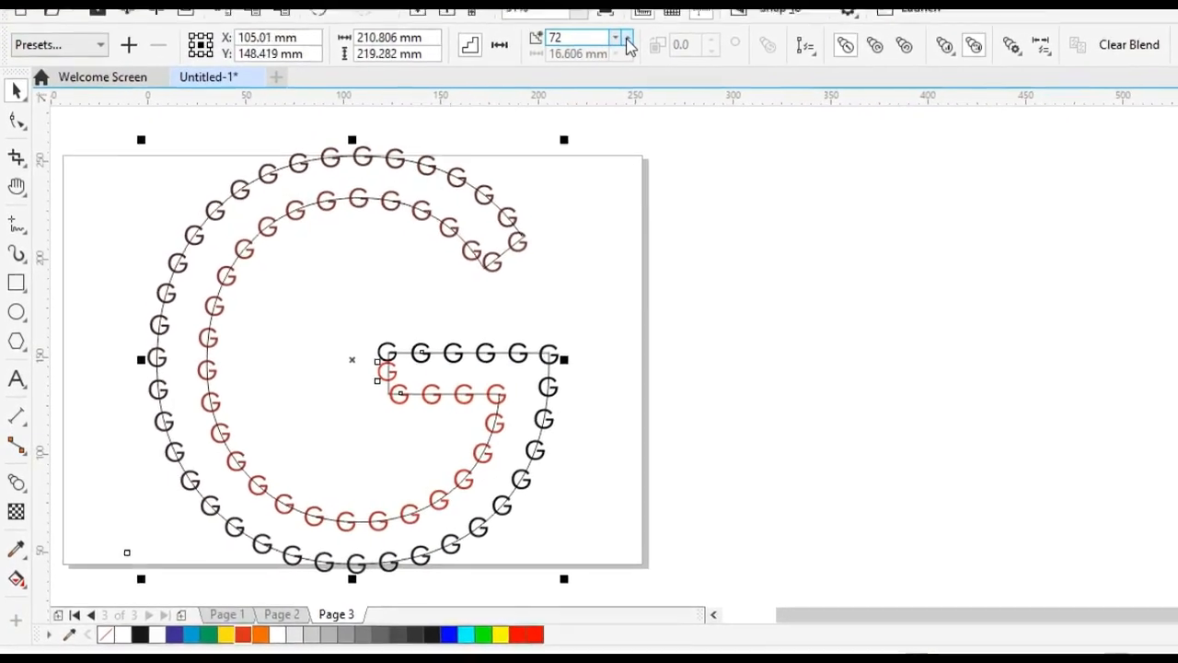
{"action": "left_click", "coordinate": [537, 100]}
{"action": "left_click", "coordinate": [647, 34]}
{"action": "left_click", "coordinate": [647, 34]}
{"action": "left_click", "coordinate": [647, 34]}
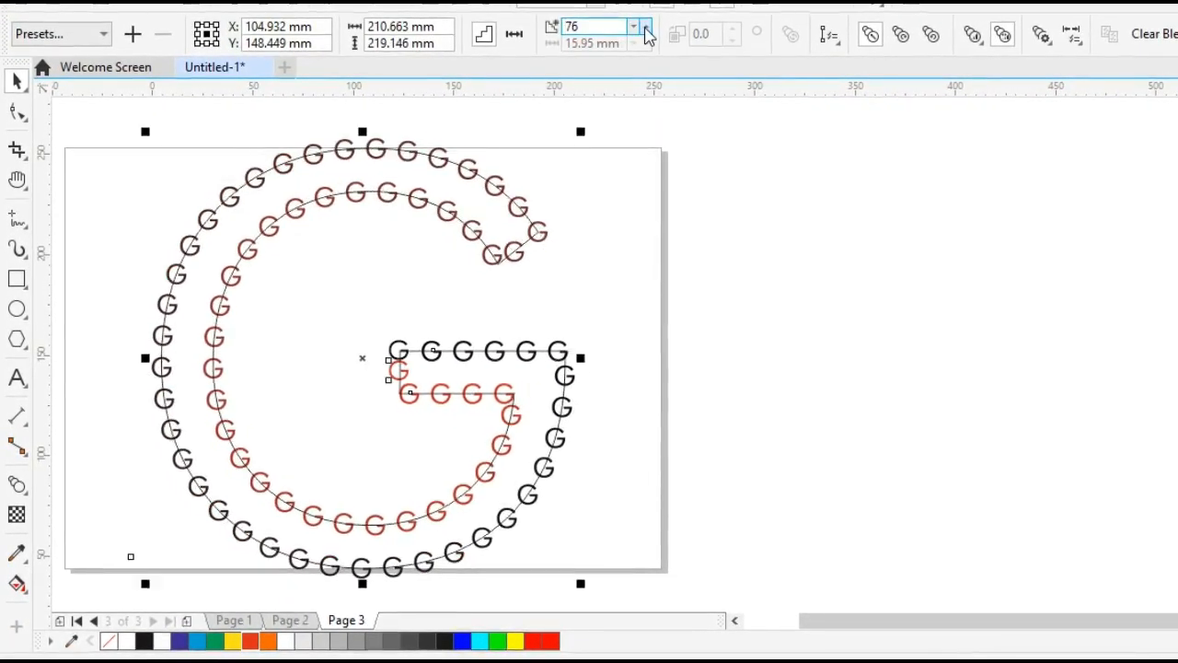
{"action": "left_click", "coordinate": [647, 34]}
{"action": "left_click", "coordinate": [647, 30]}
{"action": "left_click", "coordinate": [646, 30]}
{"action": "left_click", "coordinate": [646, 31]}
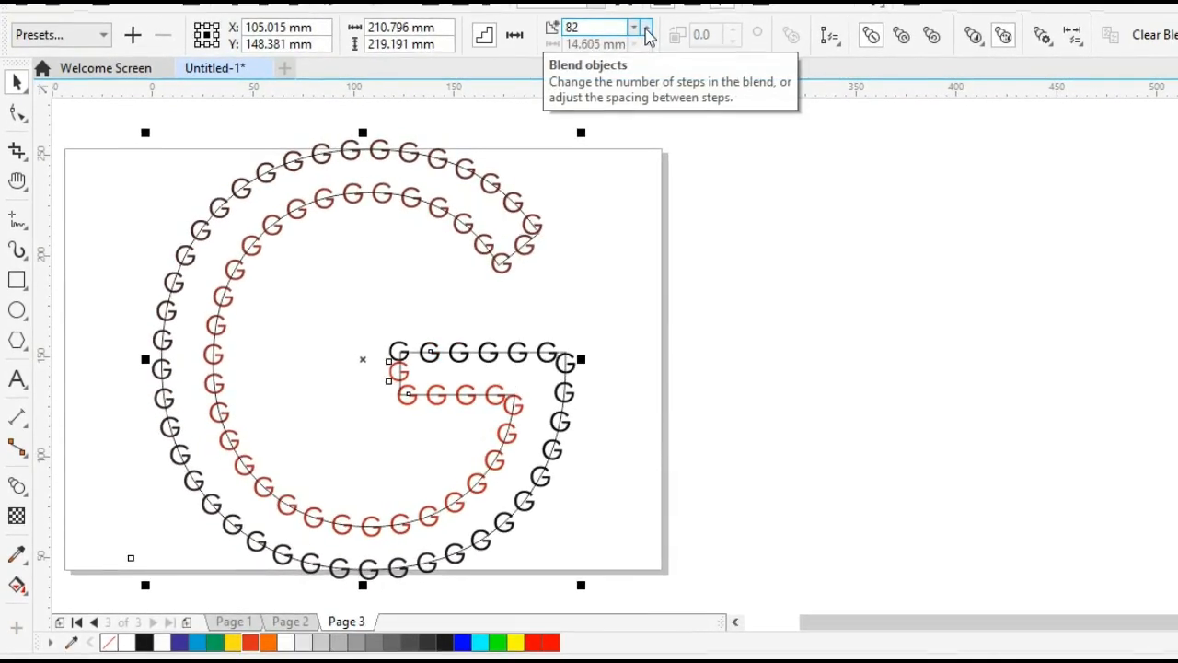
{"action": "left_click", "coordinate": [646, 31]}
{"action": "left_click", "coordinate": [646, 30]}
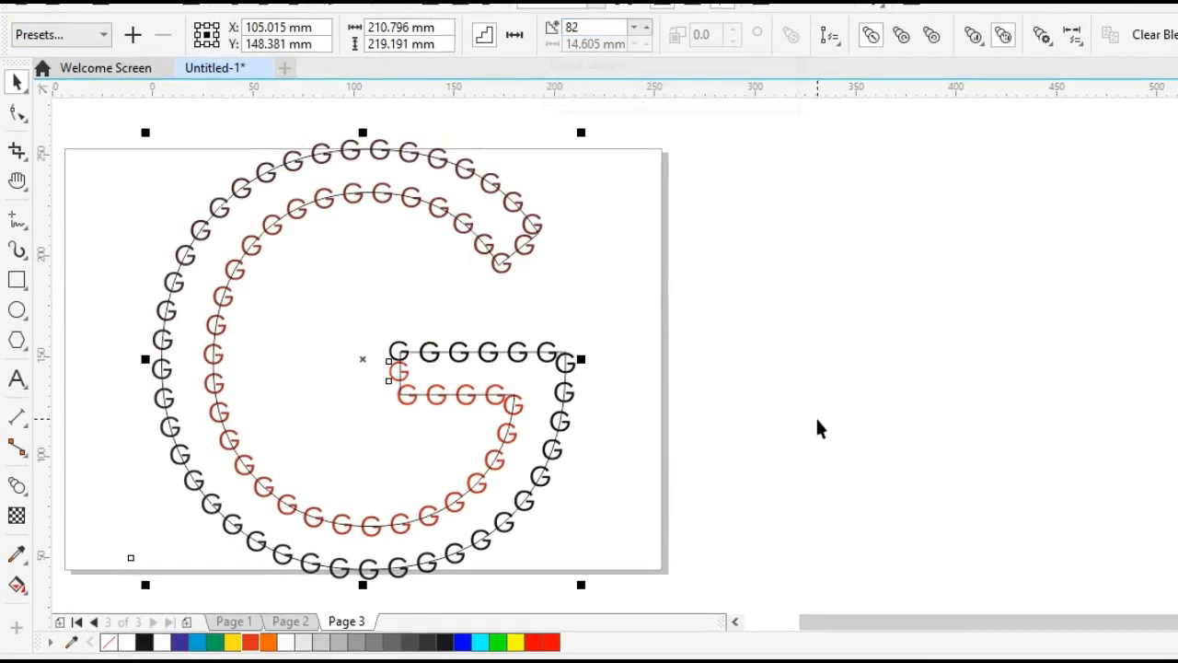
{"action": "left_click", "coordinate": [647, 30]}
{"action": "left_click", "coordinate": [647, 31]}
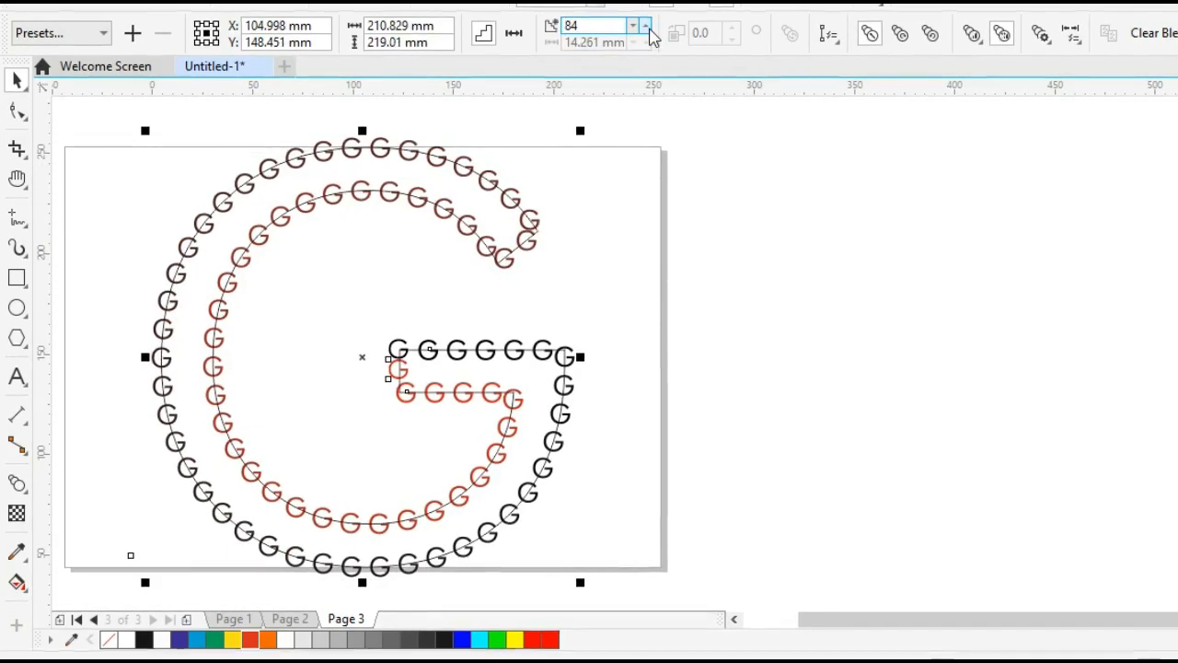
{"action": "left_click", "coordinate": [709, 509]}
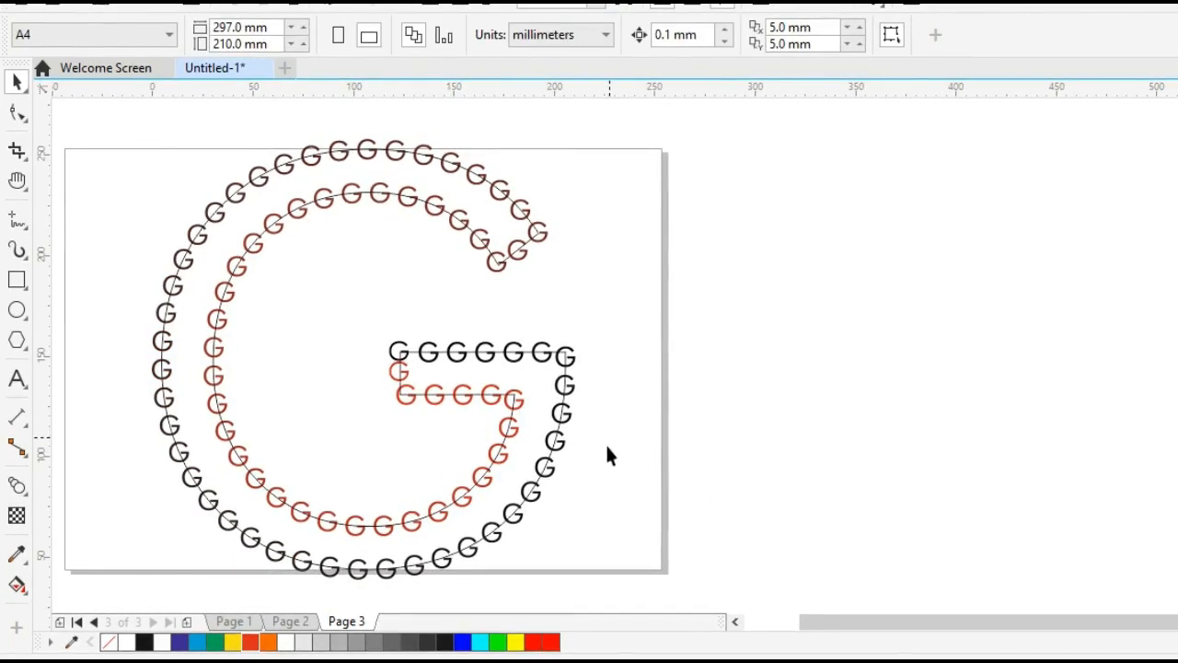
- Draw a straight vertical line about 210 mm tall beside the left edge of the page
{"action": "left_click_drag", "start_coordinate": [344, 423], "coordinate": [442, 415]}
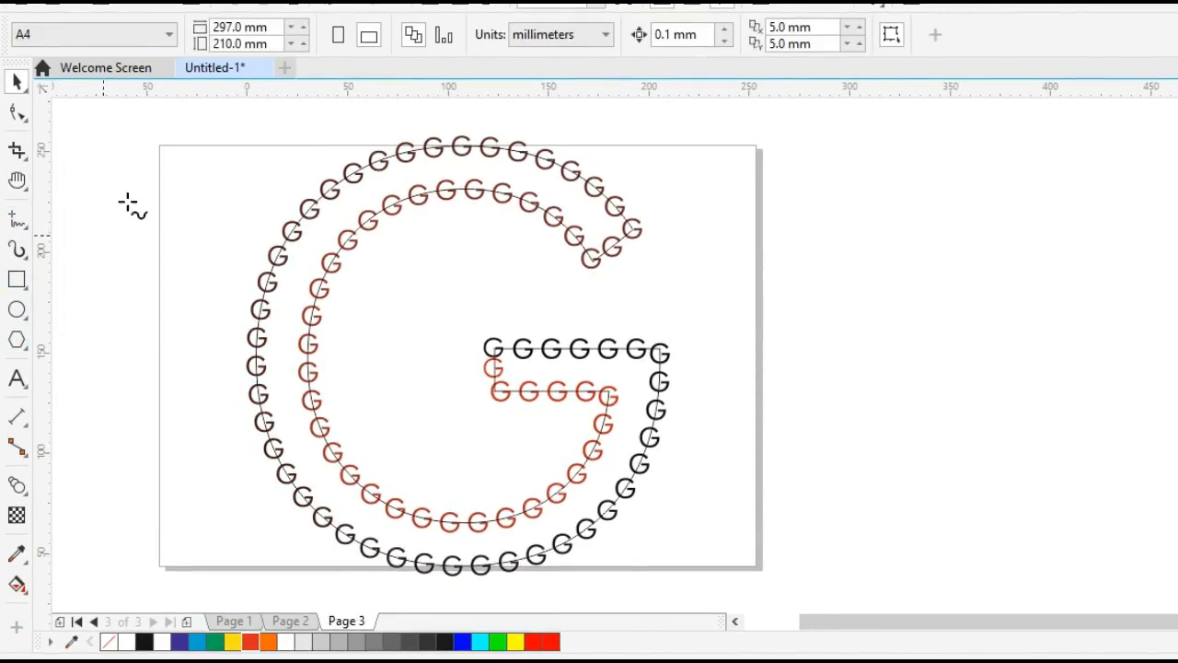
{"action": "left_click", "coordinate": [130, 148]}
{"action": "left_click", "coordinate": [121, 568]}
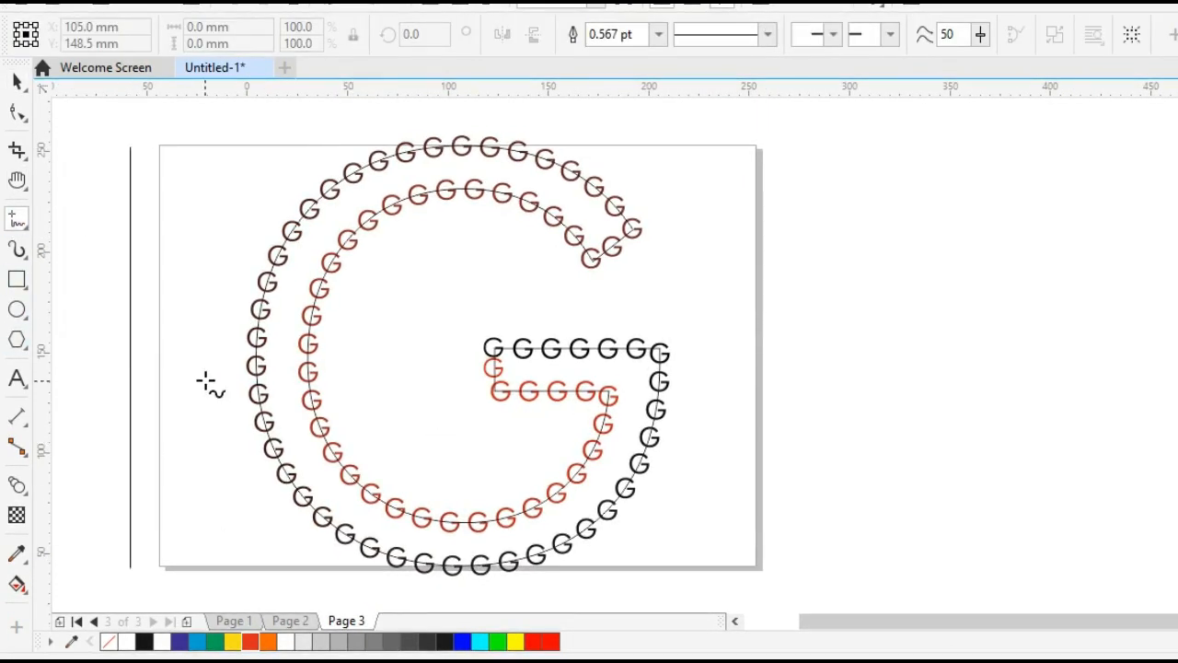
{"action": "key", "text": "space"}
- Set the vertical line's height to 250 mm and centre it on the page
{"action": "left_click_drag", "start_coordinate": [267, 43], "coordinate": [167, 49]}
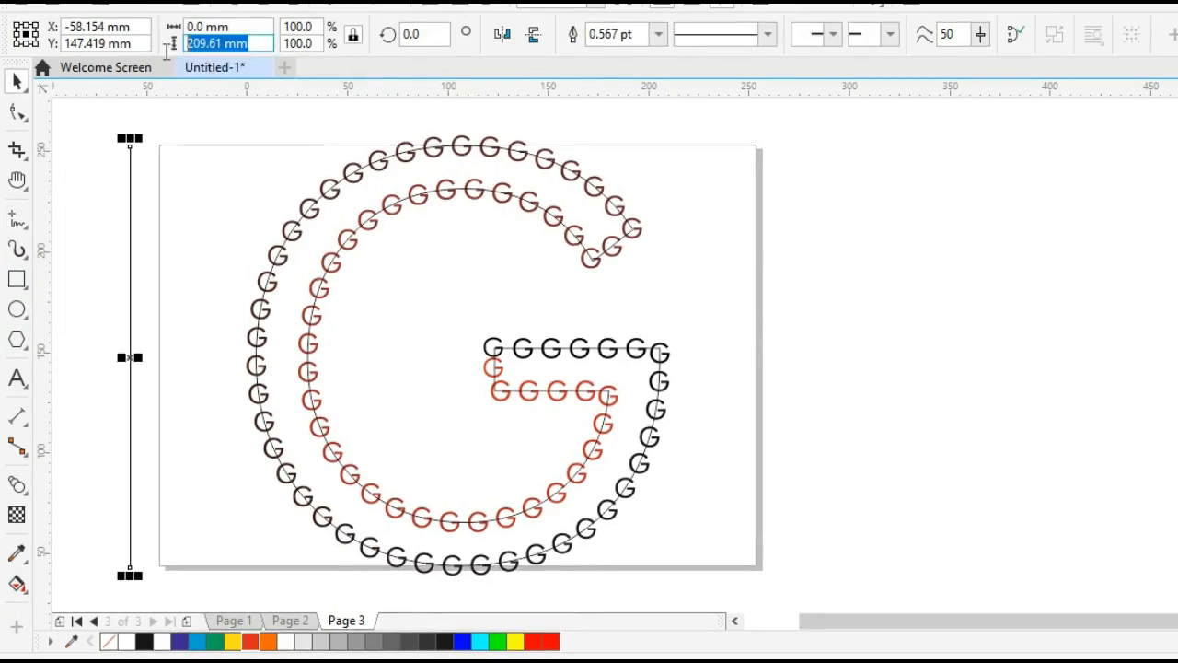
{"action": "type", "text": "250"}
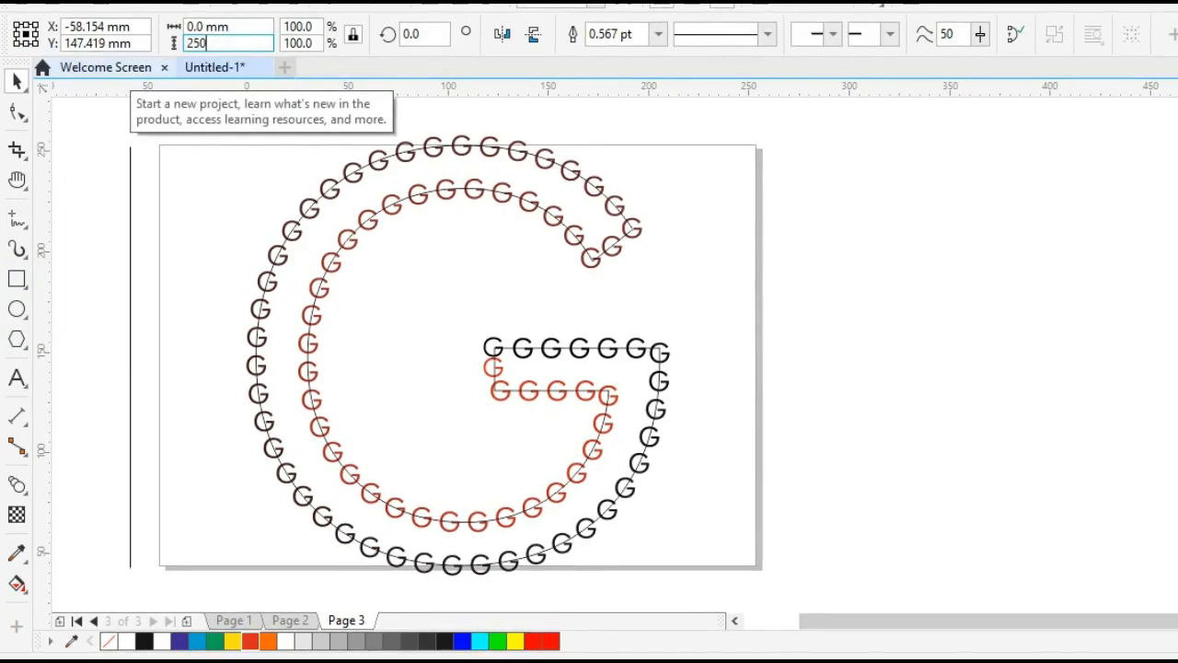
{"action": "key", "text": "Return"}
{"action": "key", "text": "p"}
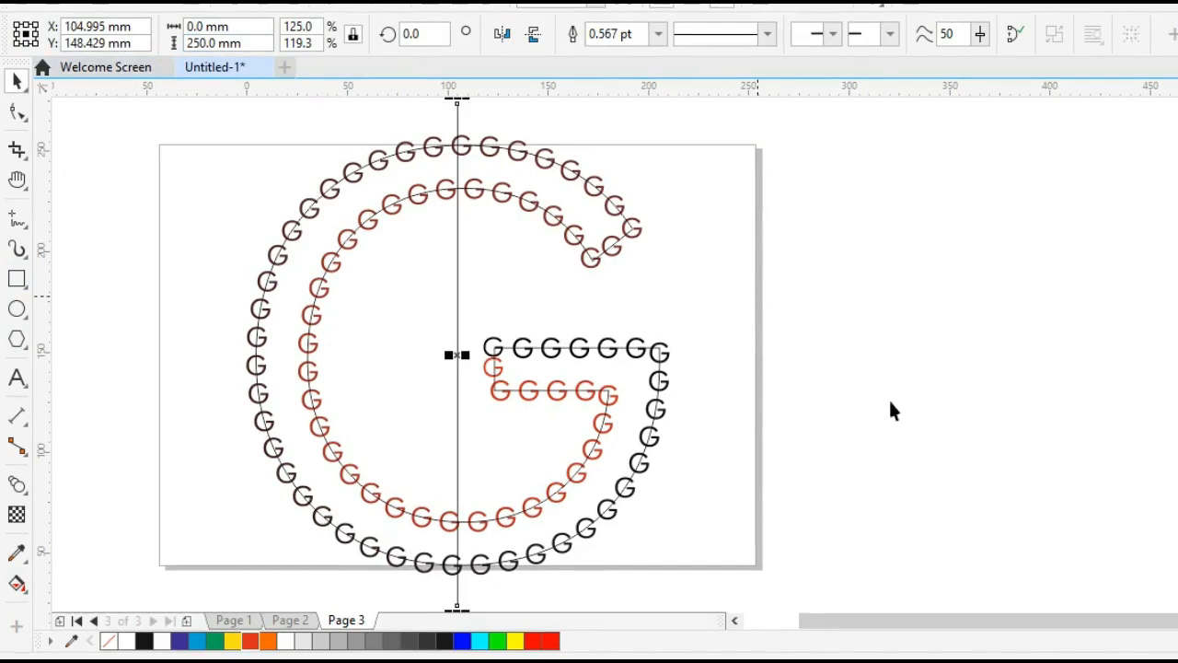
{"action": "left_click", "coordinate": [437, 355]}
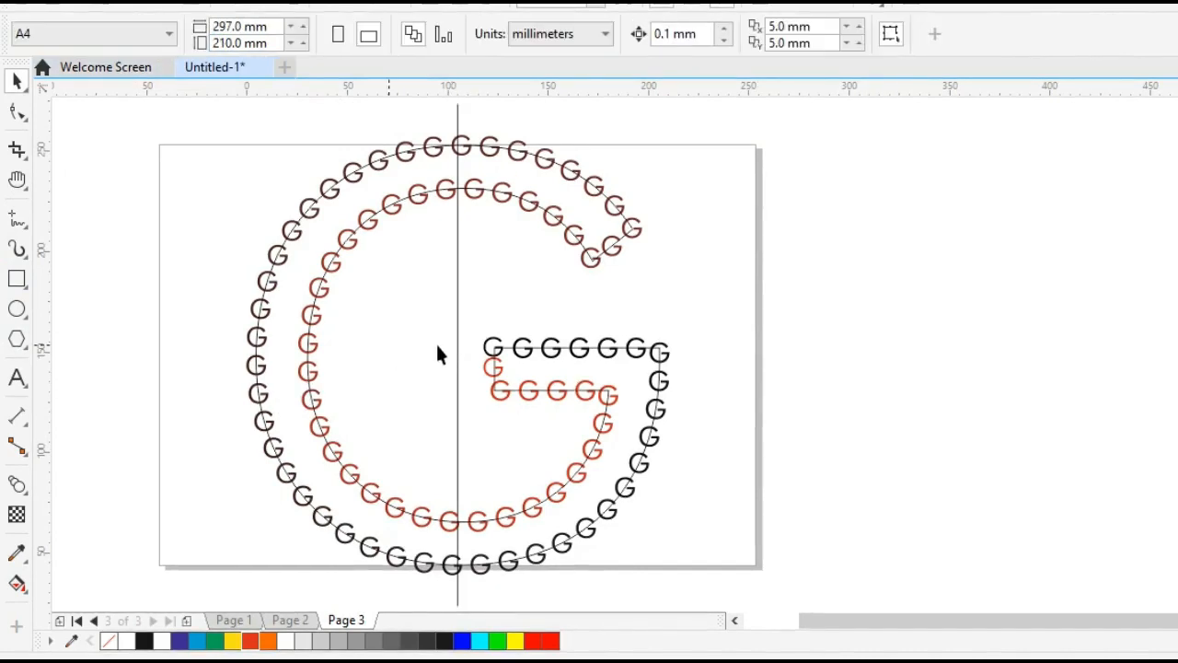
- Move the vertical line slightly left of the page centre, to X 93.49 mm
{"action": "left_click", "coordinate": [459, 396]}
{"action": "left_click_drag", "start_coordinate": [458, 358], "coordinate": [456, 394]}
{"action": "key", "text": "h"}
{"action": "key", "text": "space"}
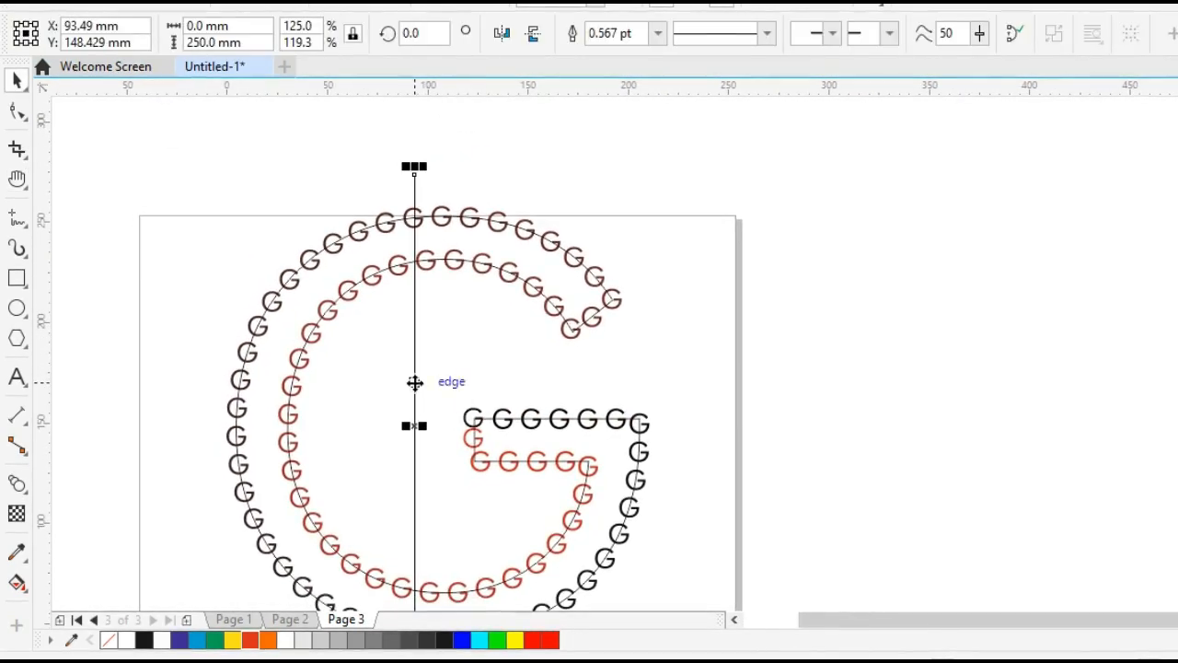
- Create two copies of the vertical line rotated about 60° apart around its centre, one of them at 296.792°
{"action": "left_click", "coordinate": [415, 382]}
{"action": "left_click_drag", "start_coordinate": [426, 163], "coordinate": [738, 269]}
{"action": "left_click", "coordinate": [616, 435]}
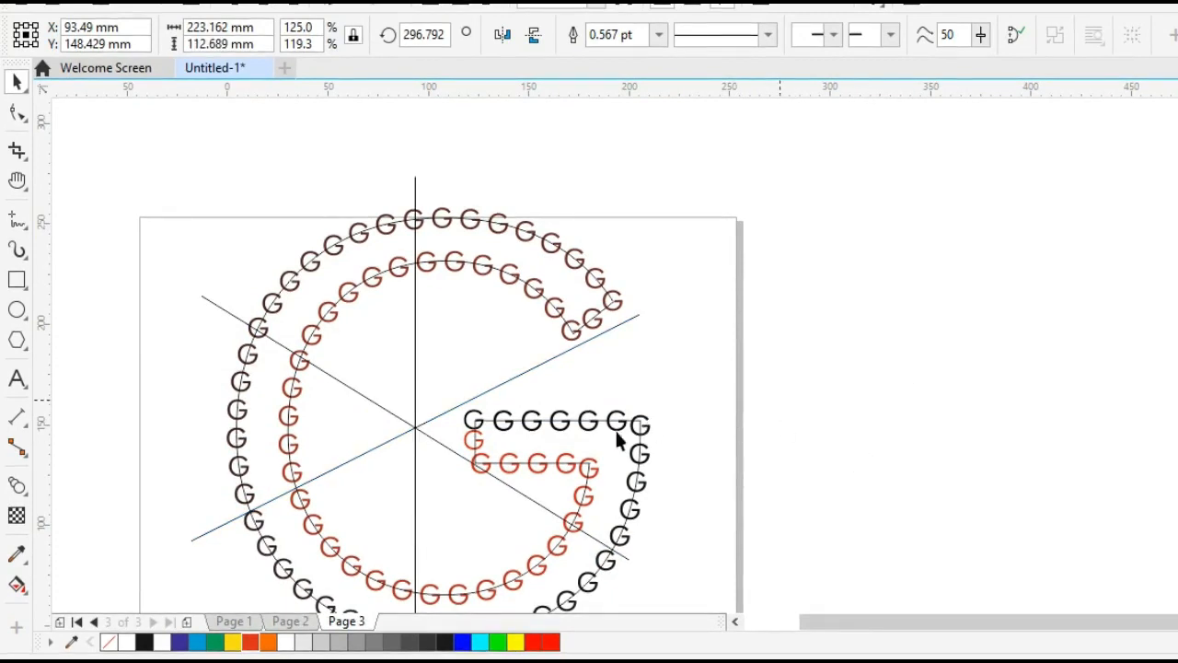
- Select the three crossing lines without the blend and group them
{"action": "middle_click", "coordinate": [552, 509]}
{"action": "left_click_drag", "start_coordinate": [550, 438], "coordinate": [545, 451]}
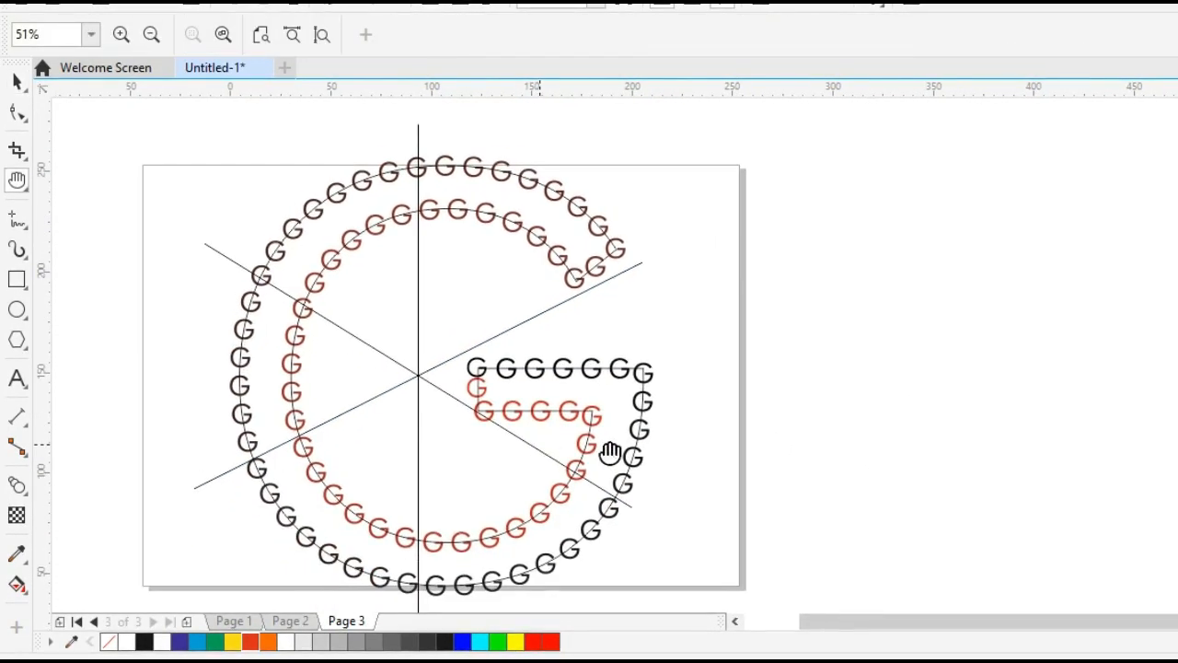
{"action": "key", "text": "space"}
{"action": "key", "text": "ctrl+a"}
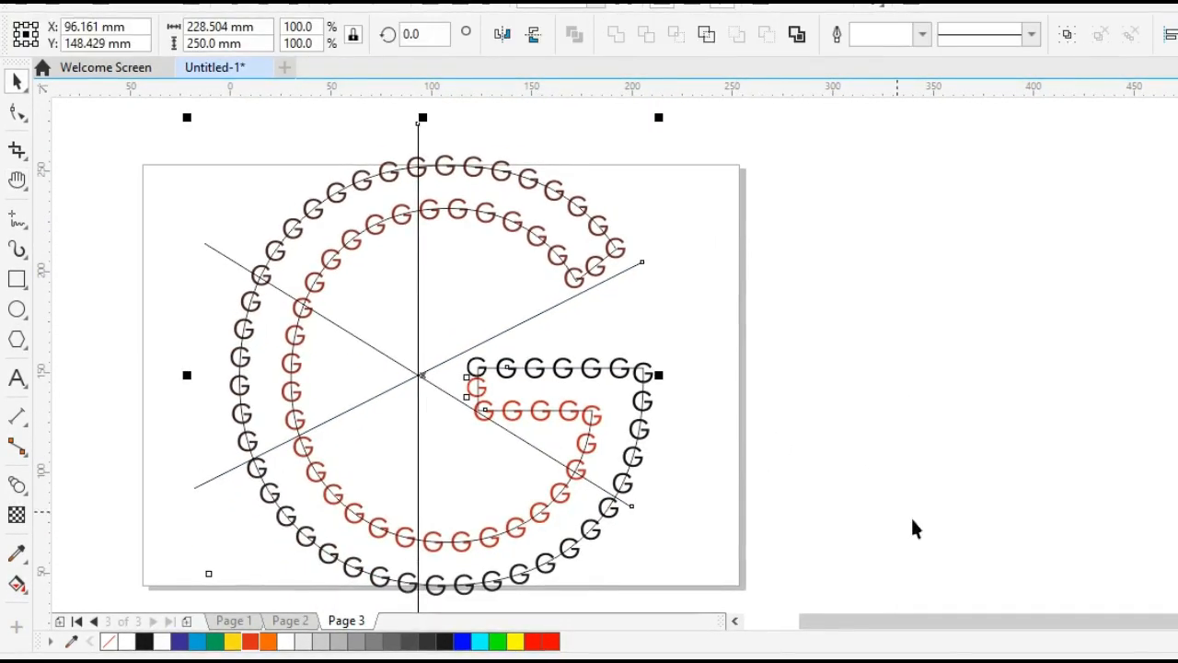
{"action": "left_click", "coordinate": [639, 436], "text": "shift"}
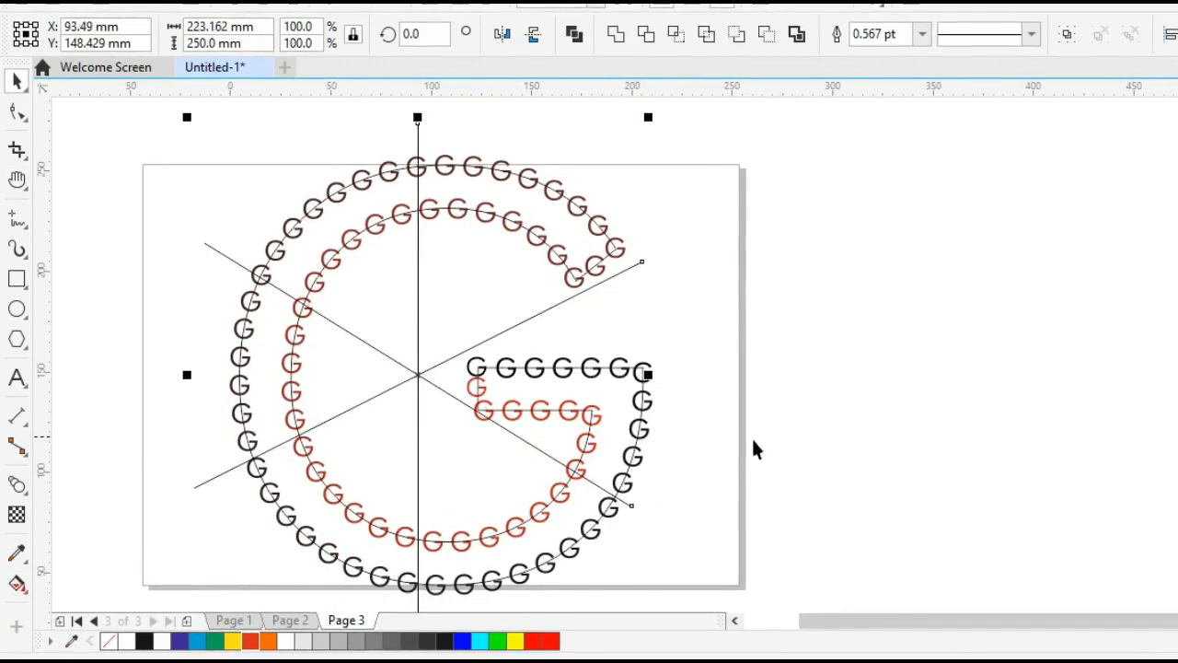
{"action": "left_click", "coordinate": [678, 507]}
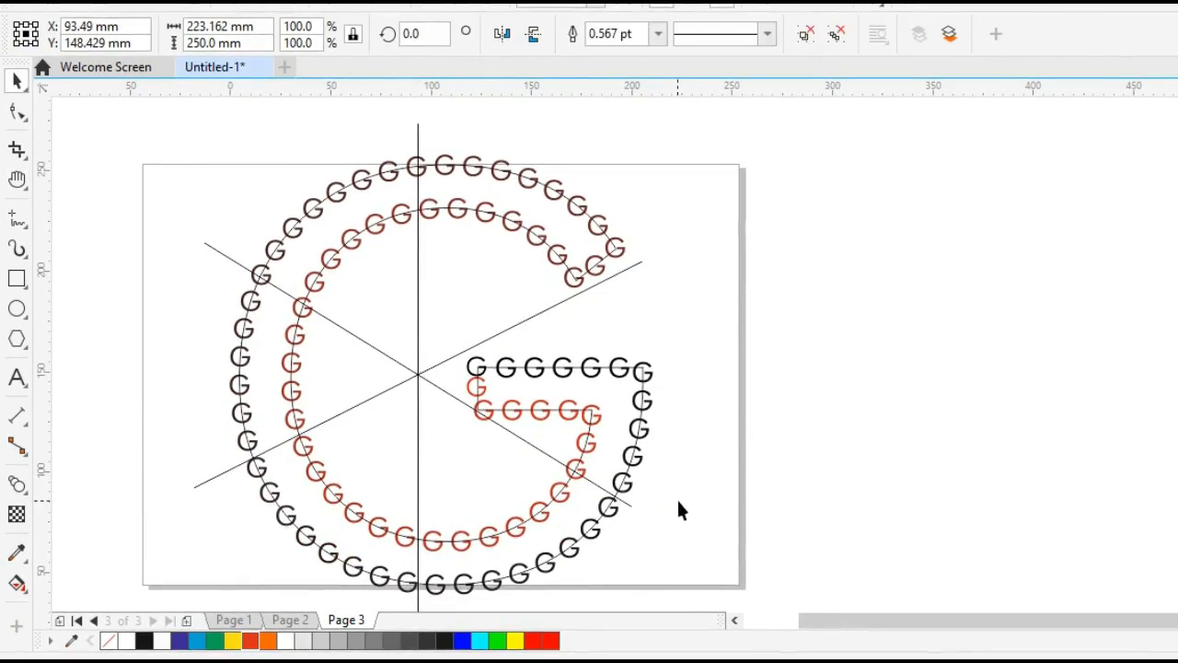
- Try moving the grouped lines to the right and undo the move
{"action": "left_click", "coordinate": [420, 381]}
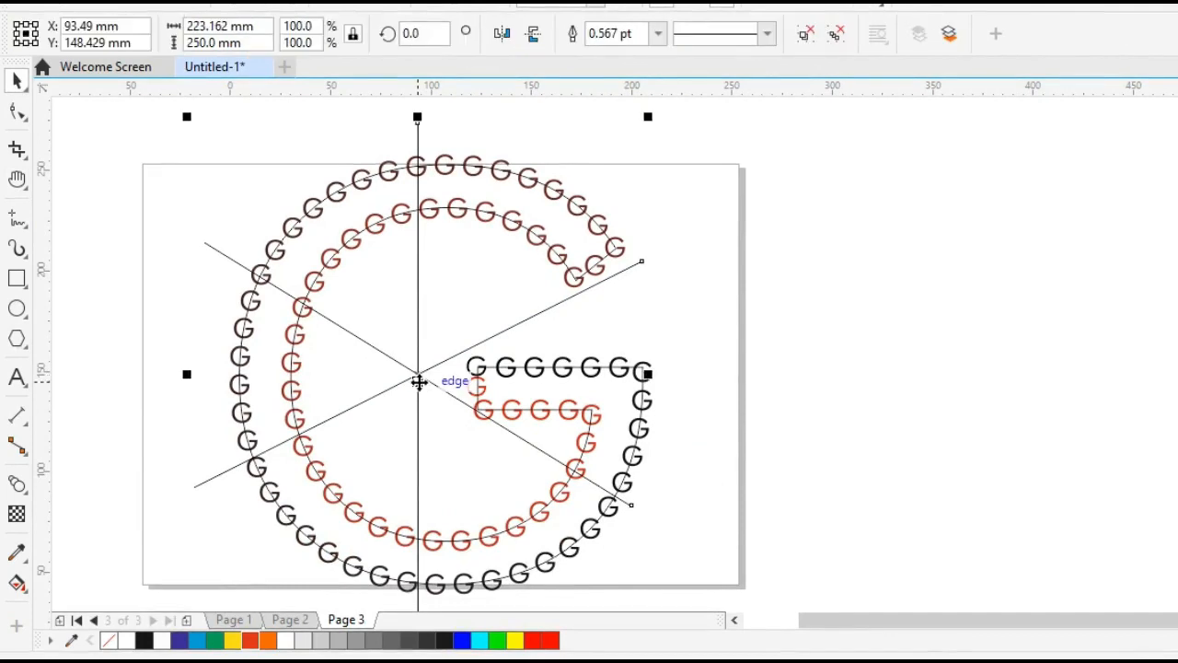
{"action": "left_click_drag", "start_coordinate": [421, 381], "coordinate": [527, 362]}
{"action": "key", "text": "ctrl+z"}
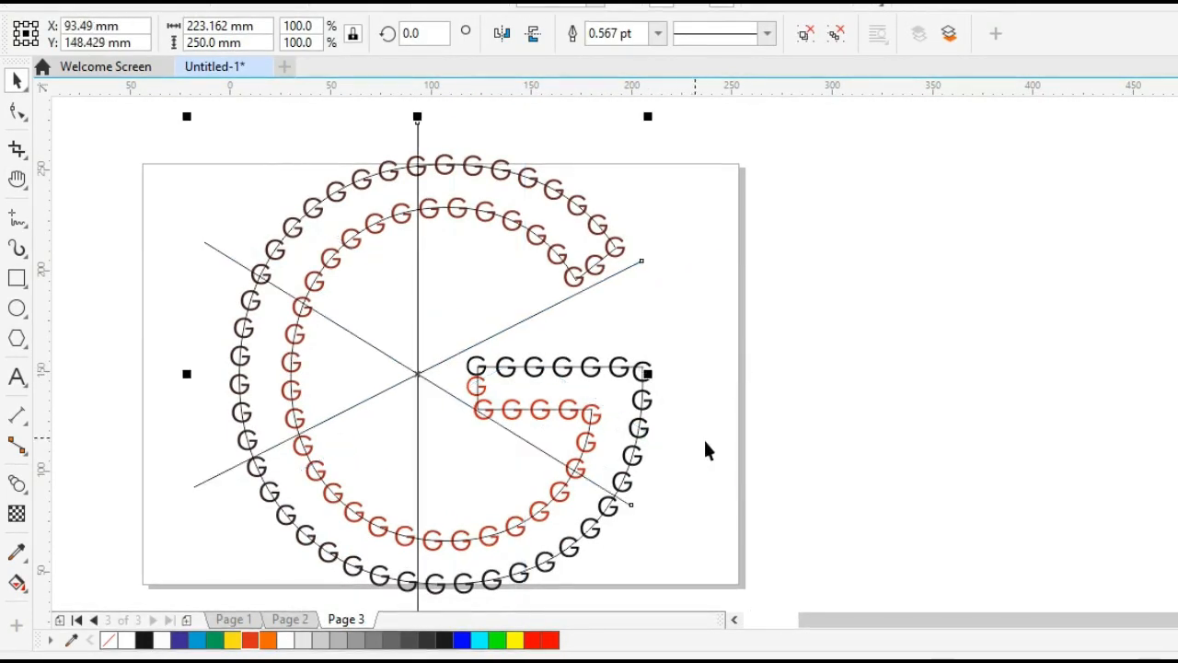
{"action": "left_click", "coordinate": [705, 450]}
- Break the blend of small Gs apart and remove the large G's path curve
{"action": "key", "text": "z"}
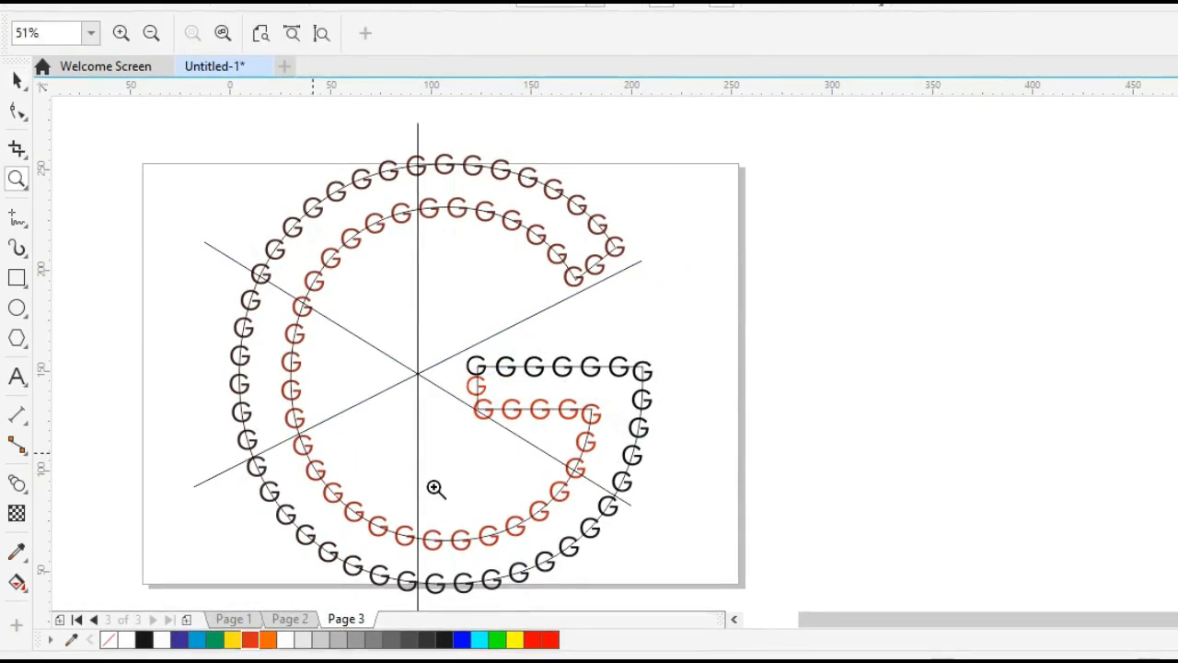
{"action": "left_click_drag", "start_coordinate": [310, 450], "coordinate": [707, 528]}
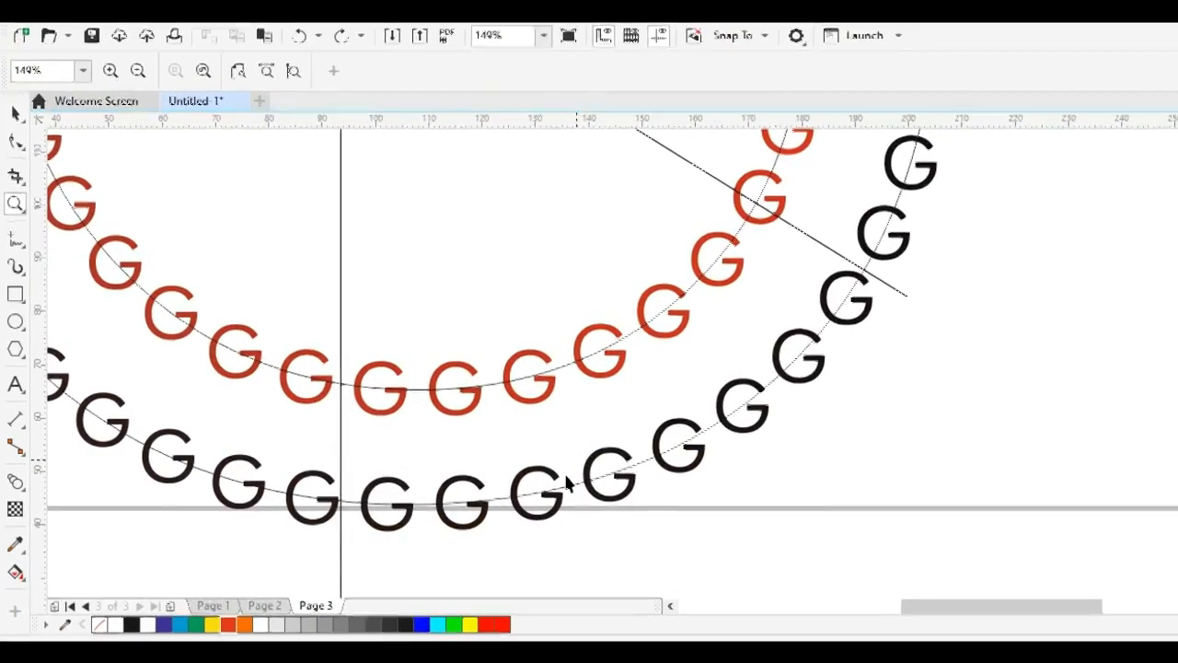
{"action": "key", "text": "space"}
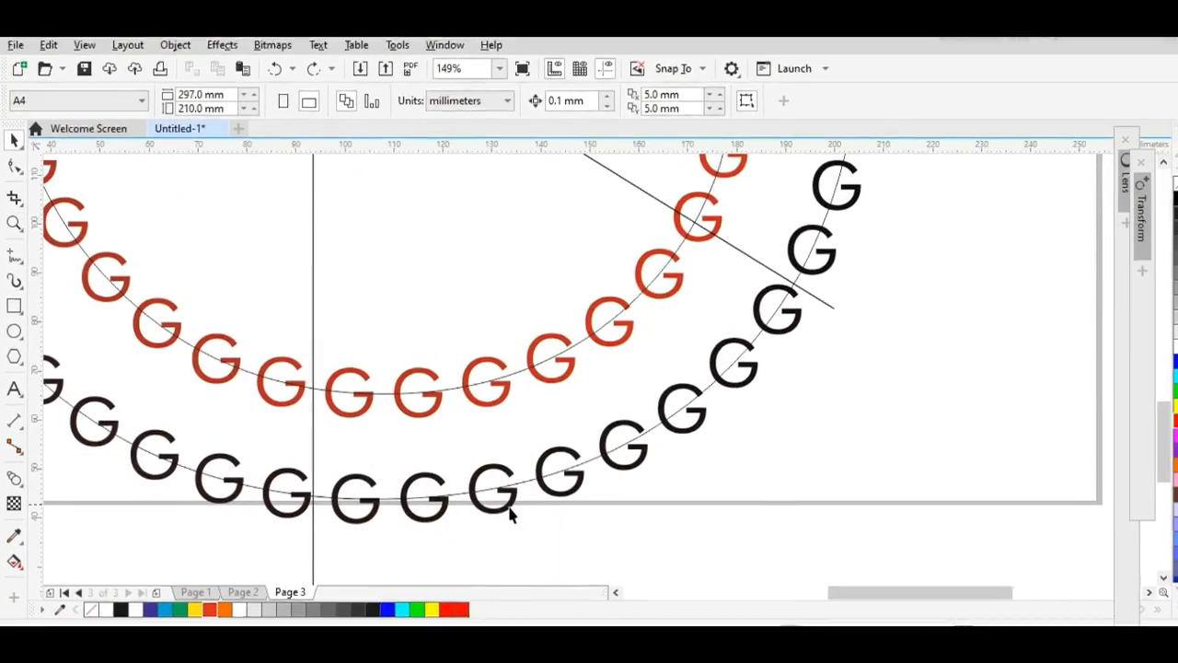
{"action": "left_click", "coordinate": [554, 512]}
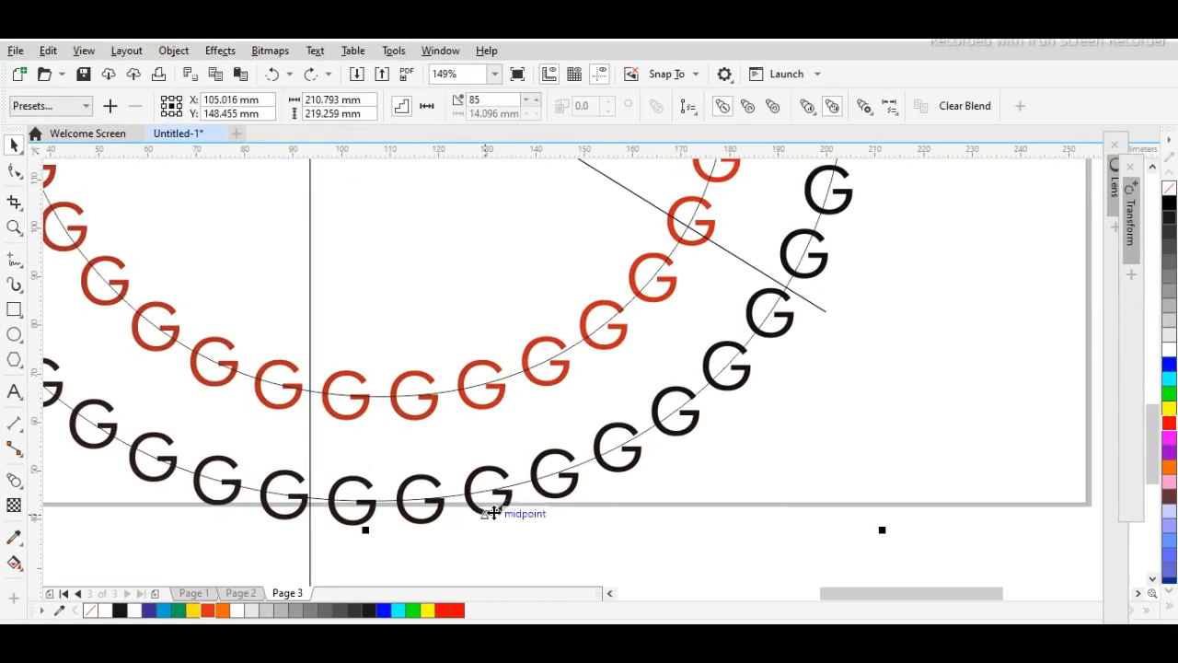
{"action": "right_click", "coordinate": [495, 509]}
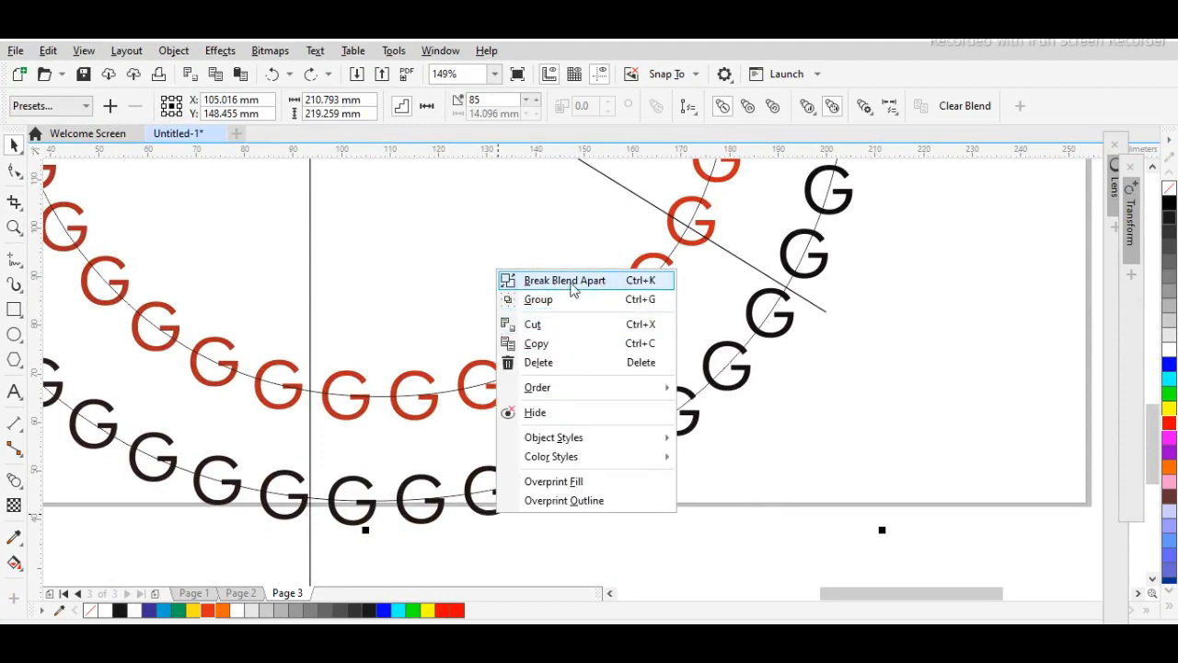
{"action": "left_click", "coordinate": [572, 289]}
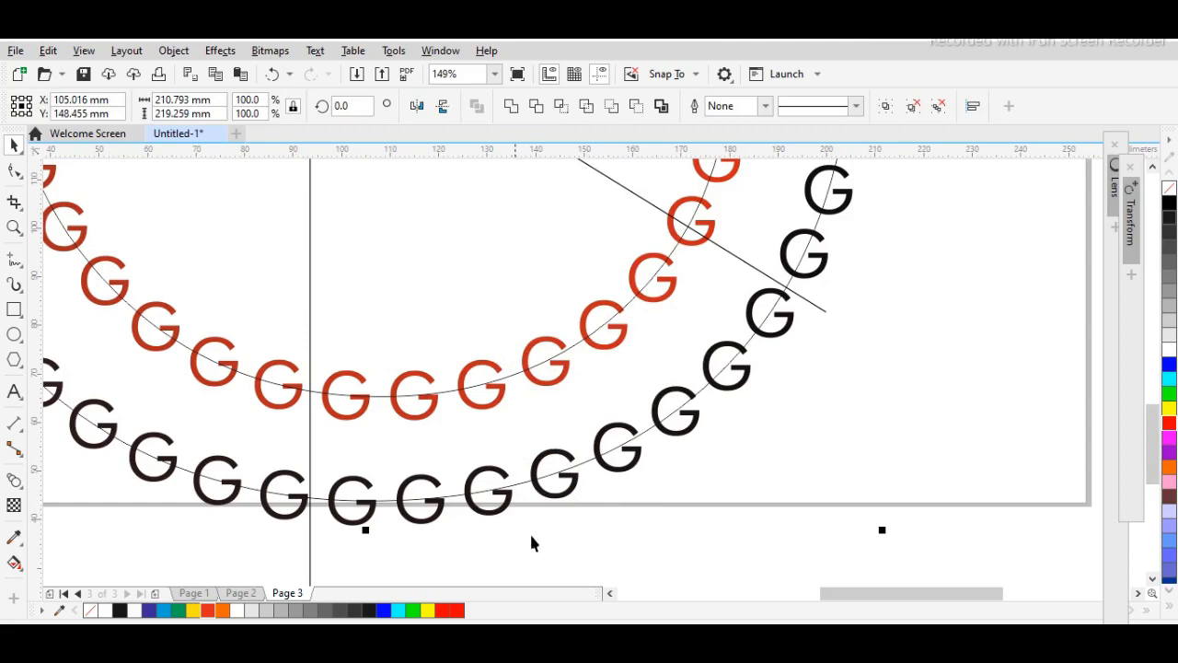
{"action": "left_click", "coordinate": [409, 563]}
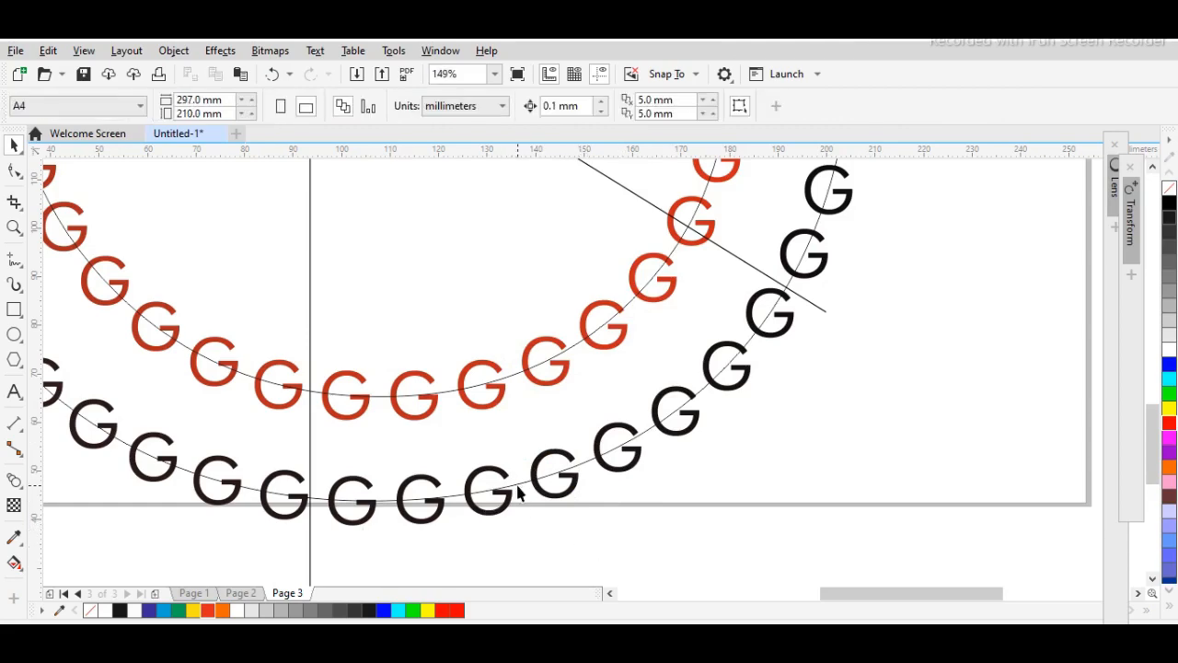
{"action": "left_click", "coordinate": [437, 535]}
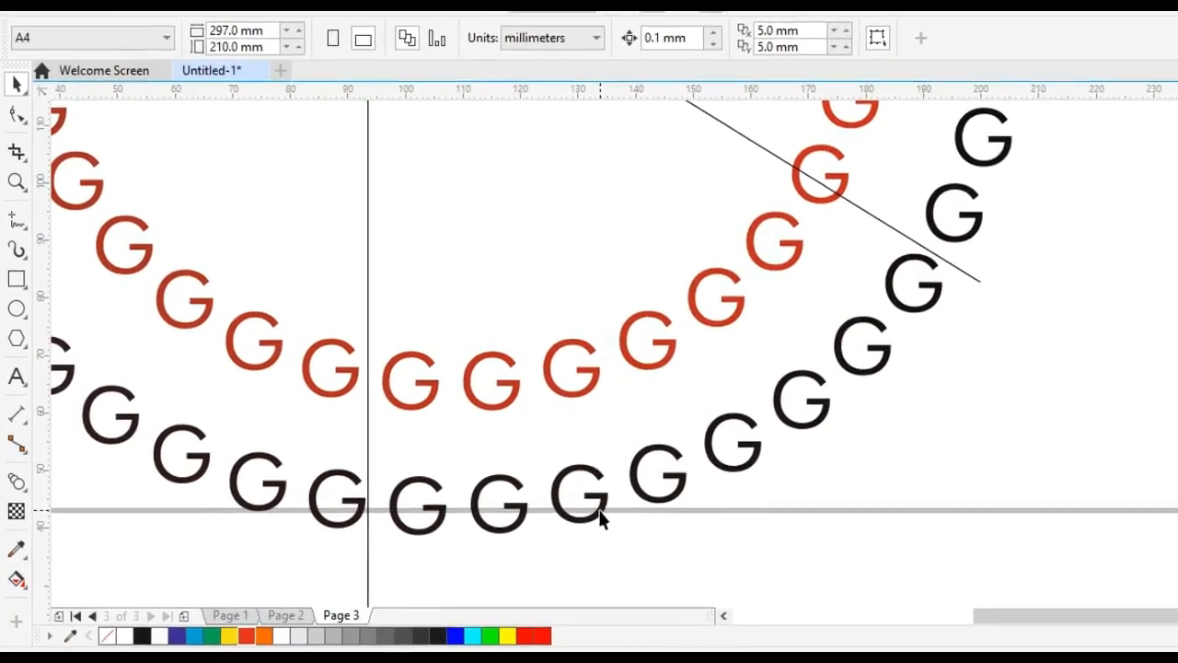
- Ungroup all the small Gs of the separated blend into individual letters
{"action": "left_click", "coordinate": [560, 509]}
{"action": "right_click", "coordinate": [548, 516]}
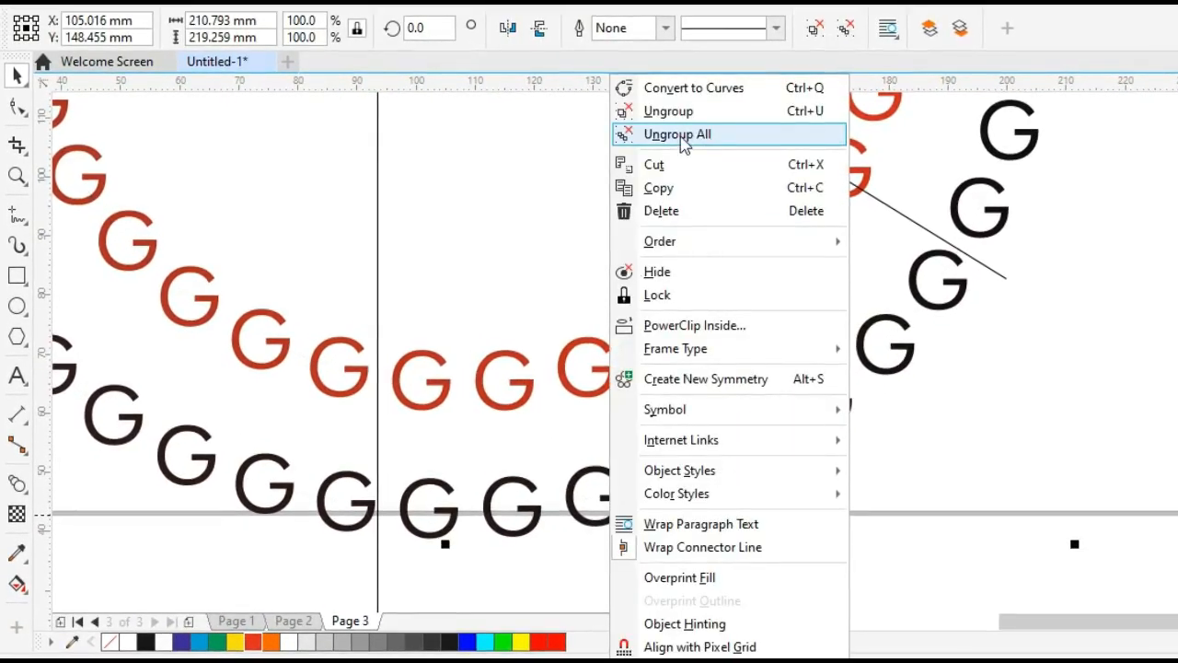
{"action": "left_click", "coordinate": [677, 135]}
{"action": "key", "text": "z"}
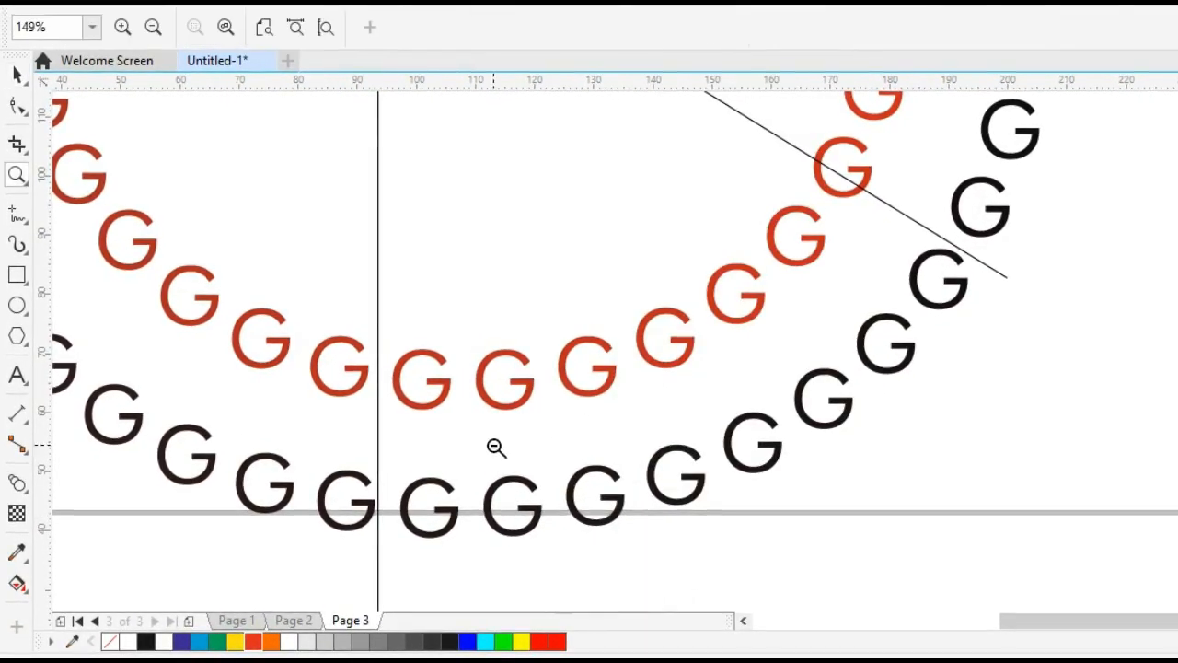
{"action": "right_click", "coordinate": [579, 513]}
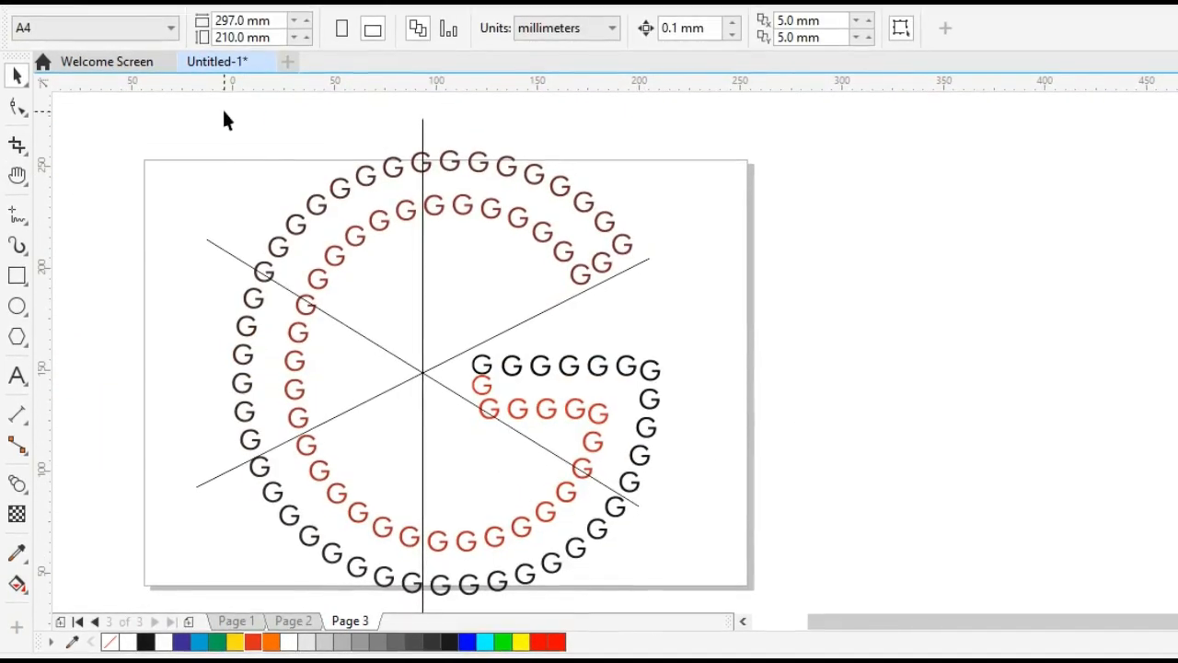
- Group the small Gs of the upper arc above the diagonal line and set their fill and outline to red (C0 M100 Y100 K0)
{"action": "left_click_drag", "start_coordinate": [224, 112], "coordinate": [802, 299]}
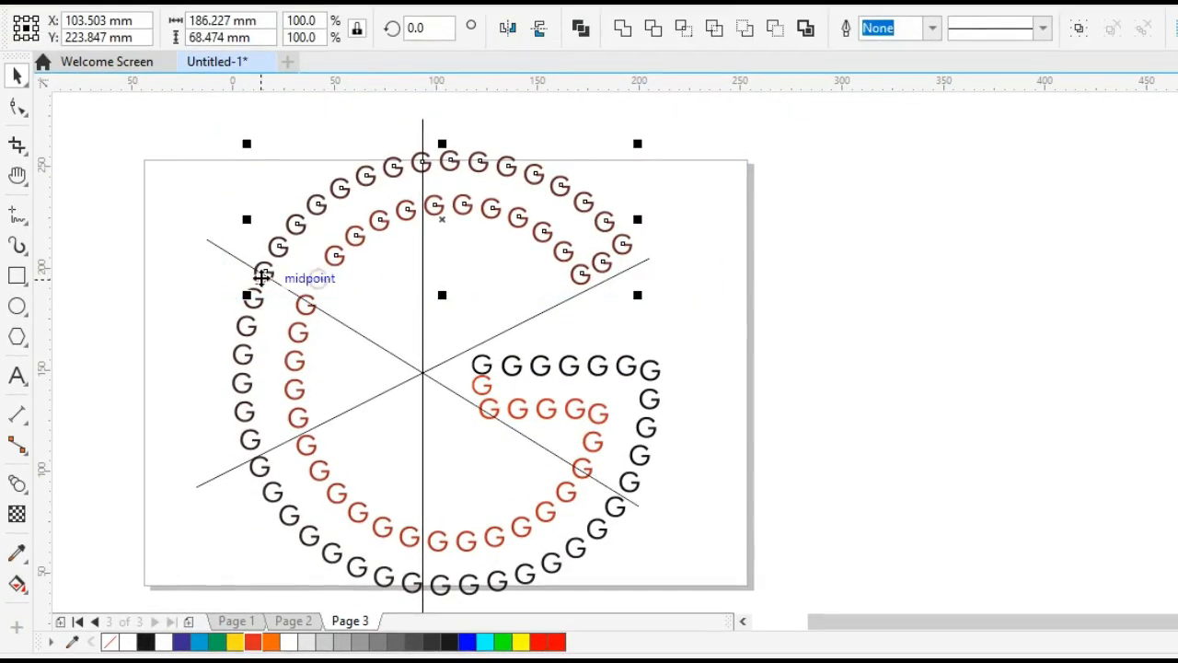
{"action": "left_click", "coordinate": [263, 278], "text": "shift"}
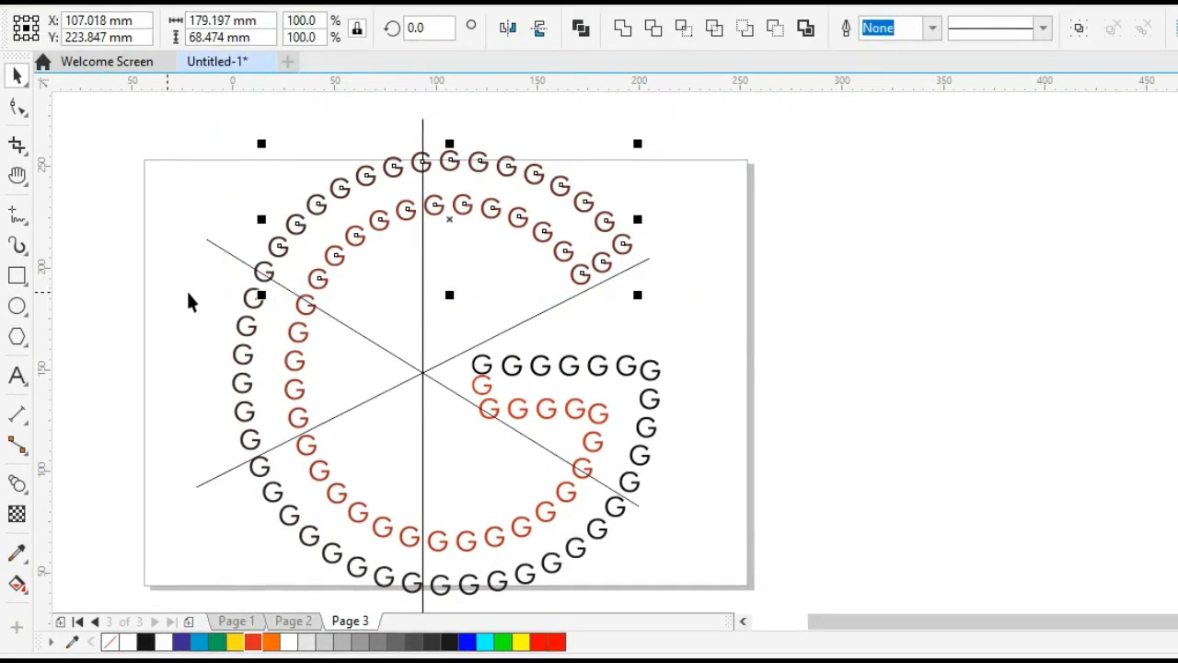
{"action": "left_click", "coordinate": [1079, 27]}
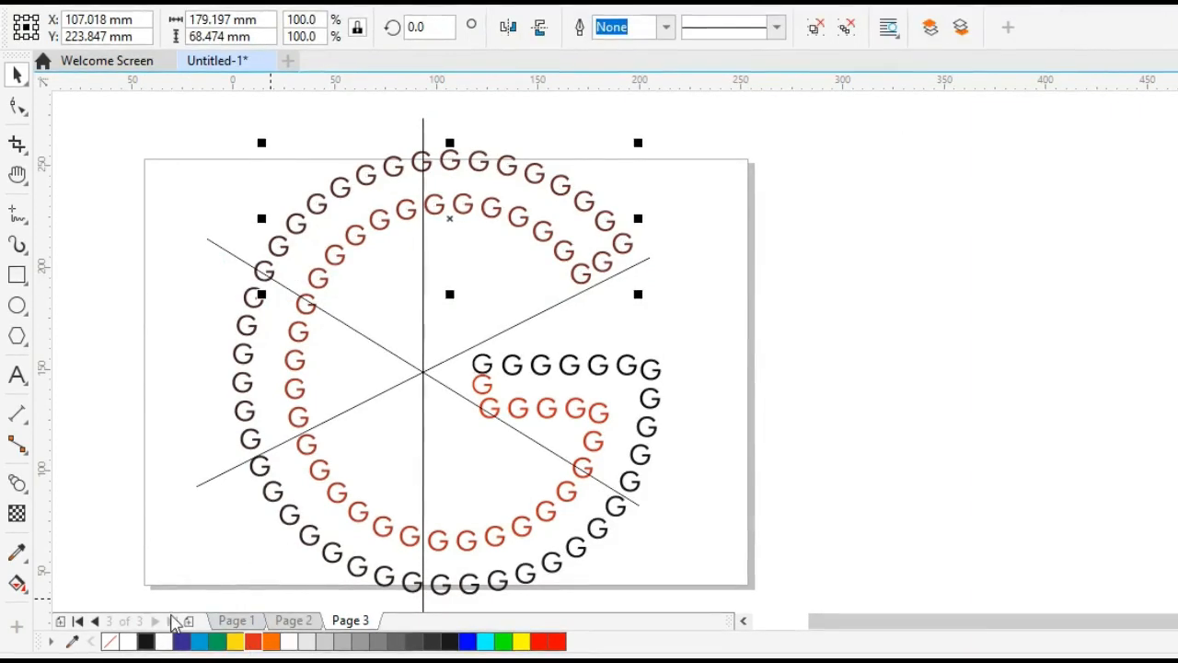
{"action": "left_click", "coordinate": [253, 642]}
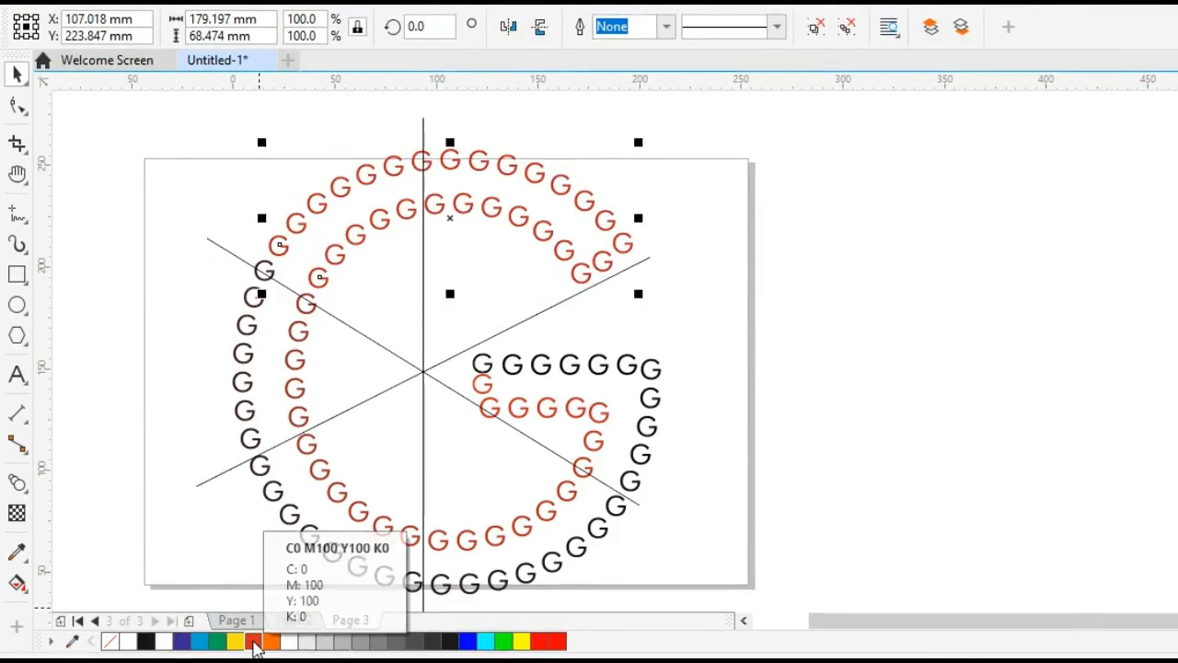
{"action": "right_click", "coordinate": [253, 642]}
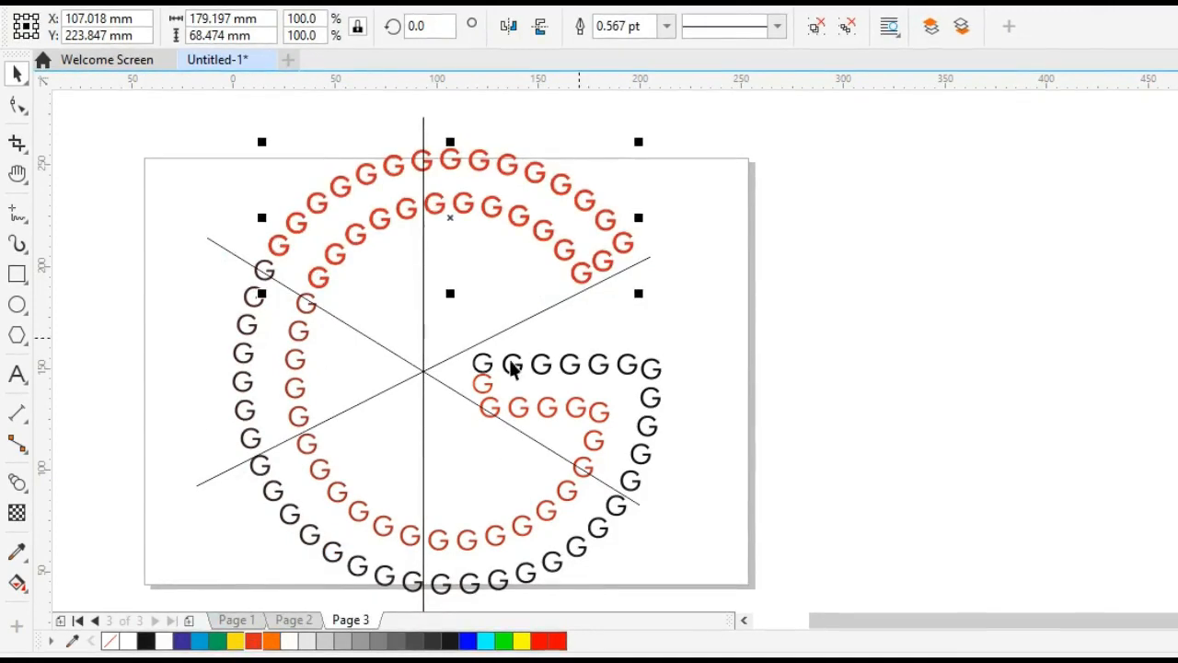
{"action": "left_click", "coordinate": [726, 366]}
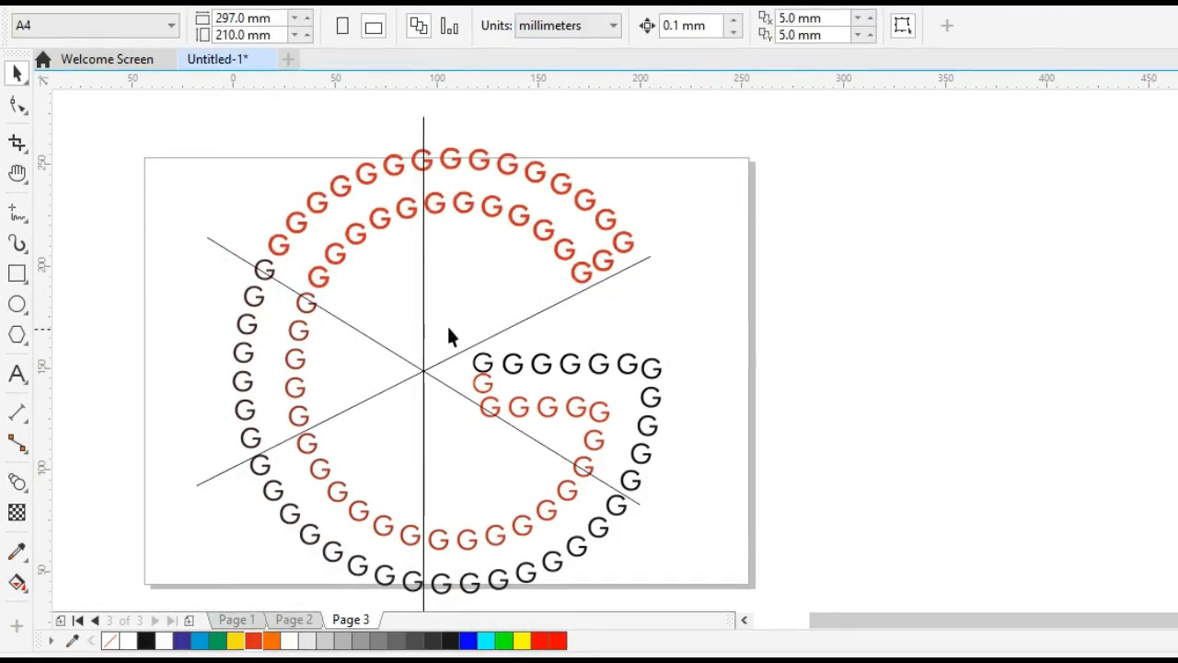
- Select the small Gs in the left sector between the diagonal lines, group them, and colour their fill and outline yellow
{"action": "left_click_drag", "start_coordinate": [144, 237], "coordinate": [314, 457]}
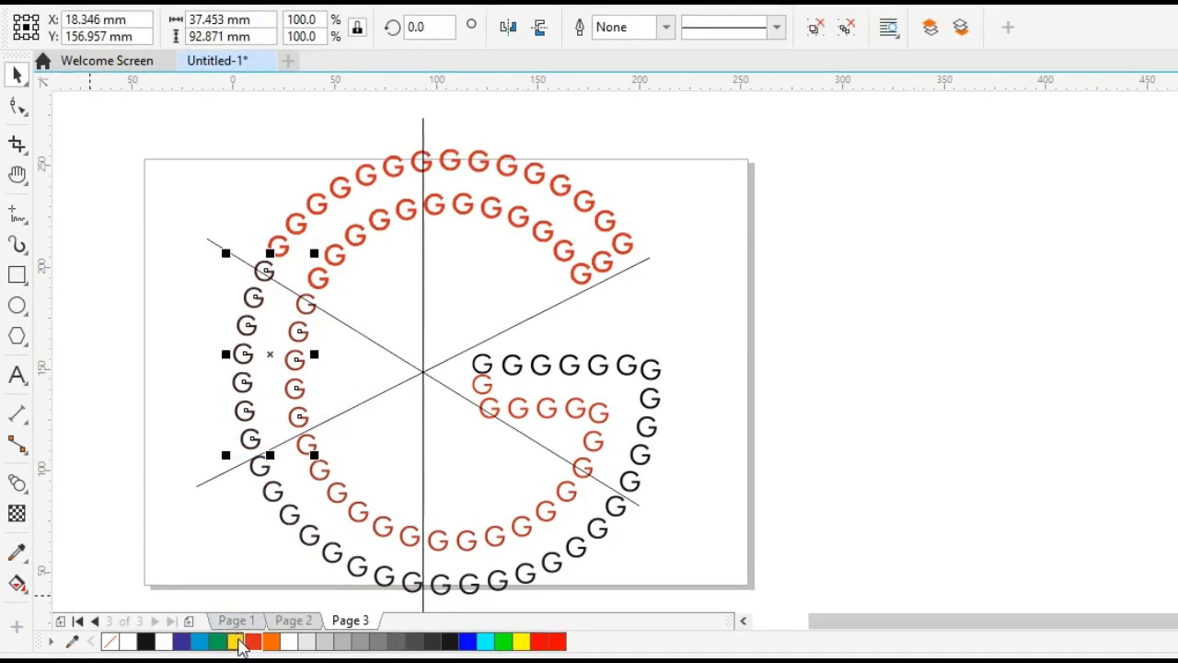
{"action": "left_click", "coordinate": [235, 641]}
{"action": "left_click", "coordinate": [172, 425]}
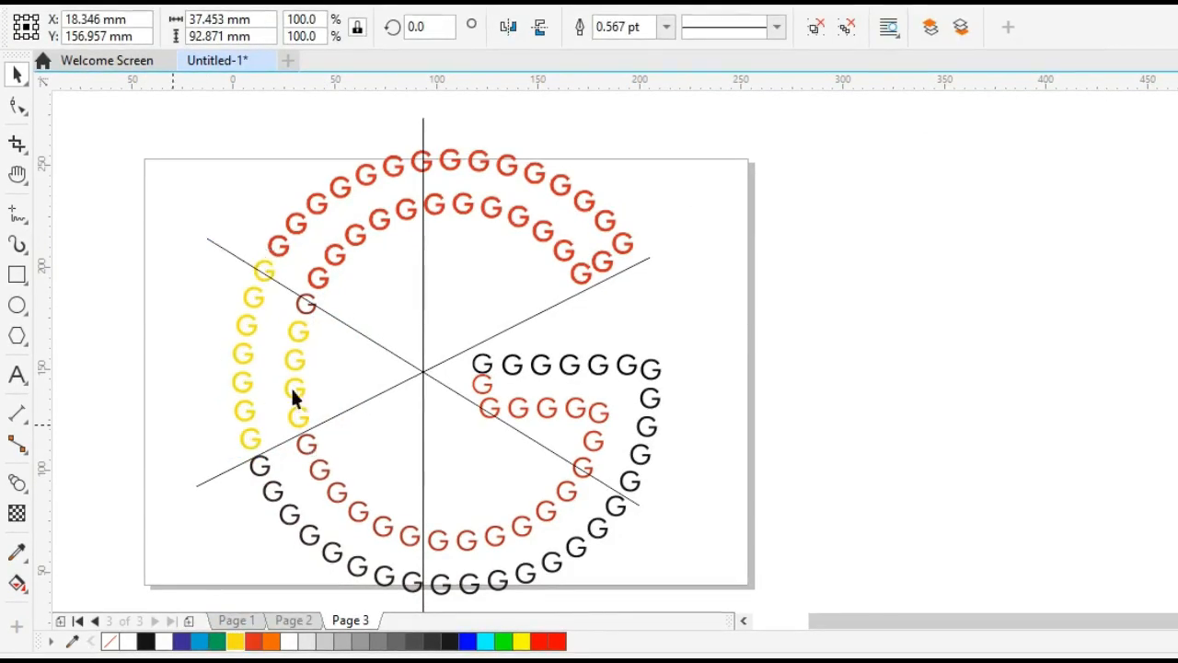
- Group the leftover inner G on the upper-left diagonal with the yellow Gs and colour its fill and outline yellow
{"action": "left_click", "coordinate": [309, 305]}
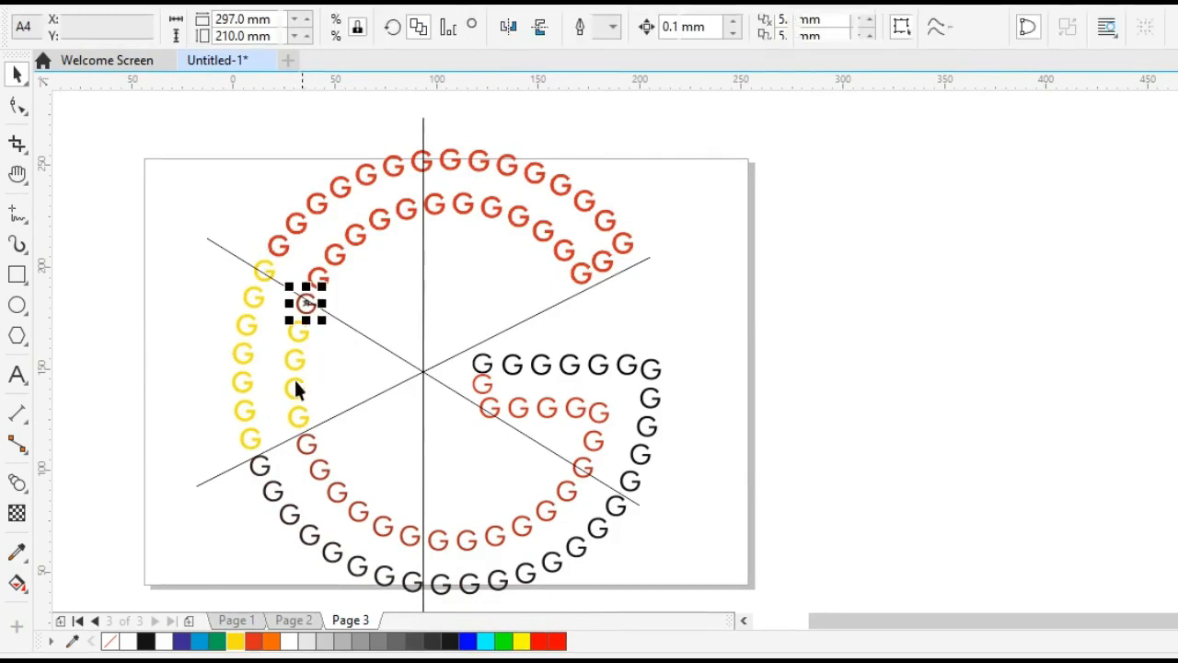
{"action": "left_click", "coordinate": [245, 390], "text": "shift"}
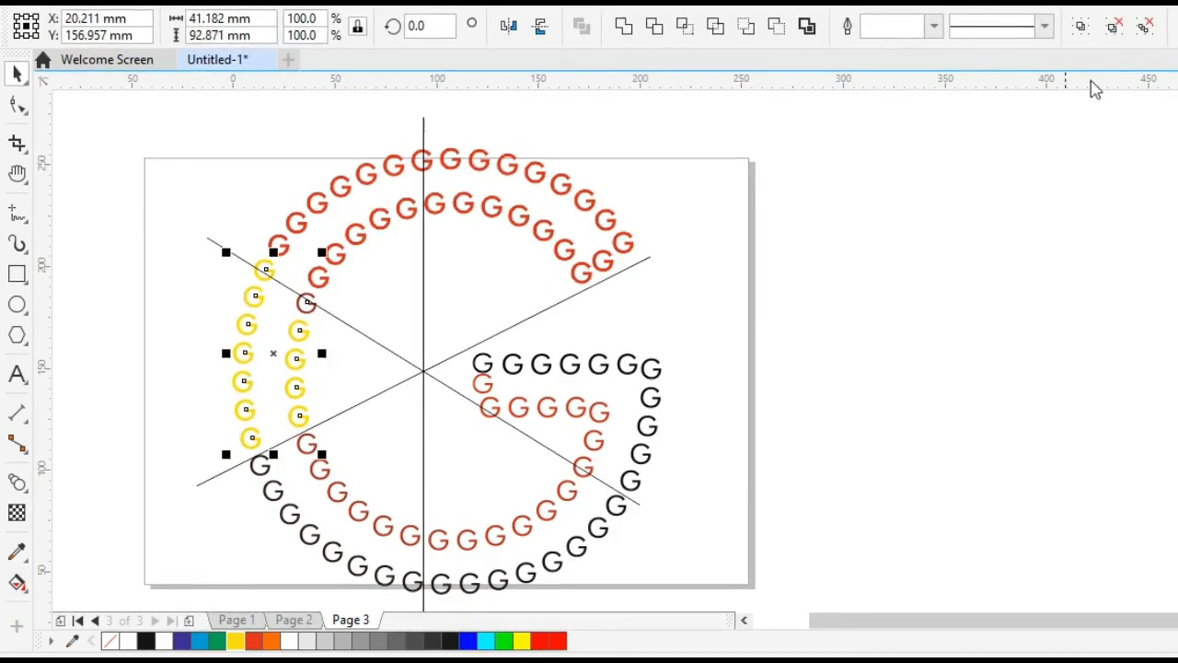
{"action": "left_click", "coordinate": [1080, 27]}
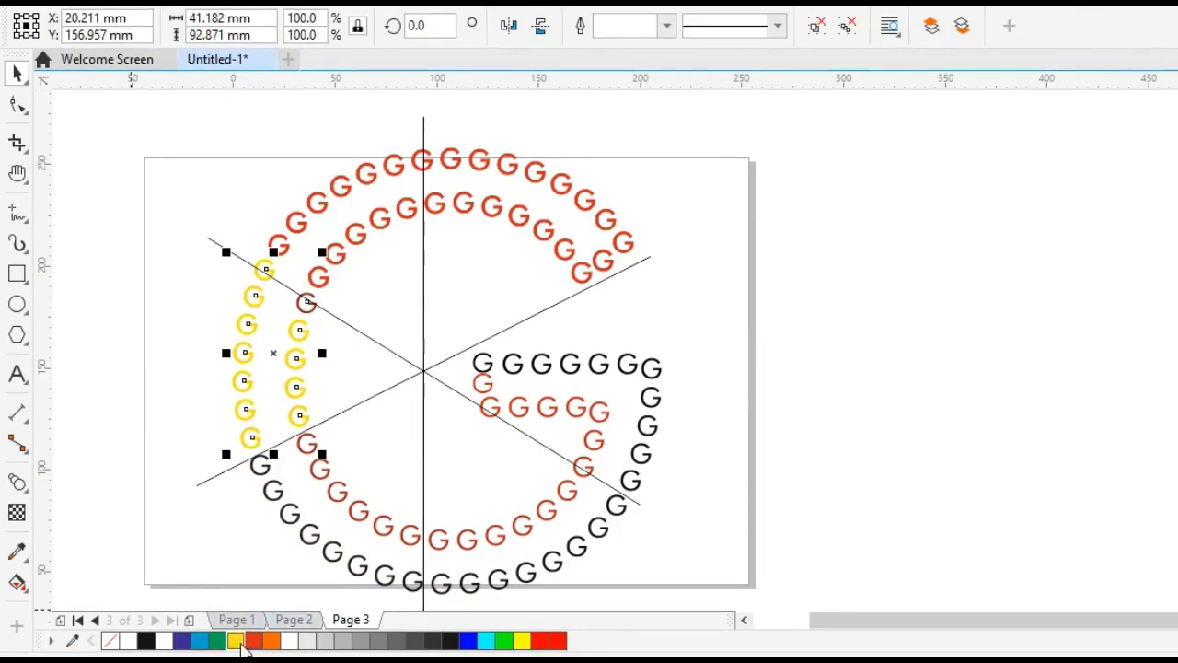
{"action": "left_click", "coordinate": [236, 641]}
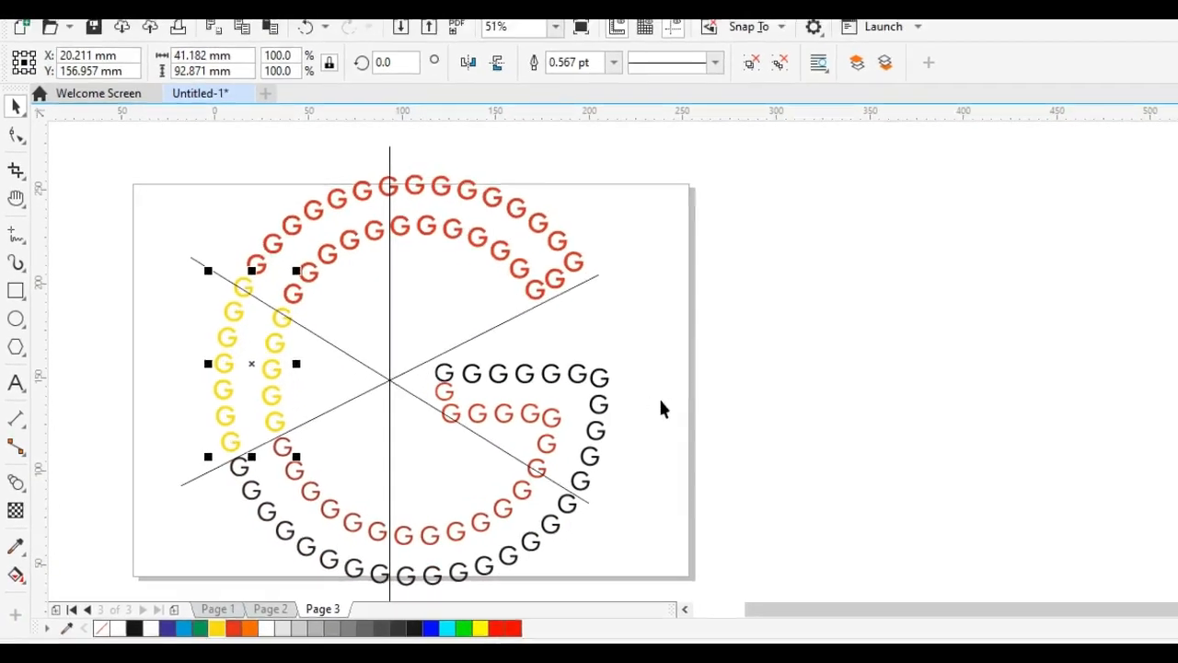
{"action": "left_click", "coordinate": [661, 408]}
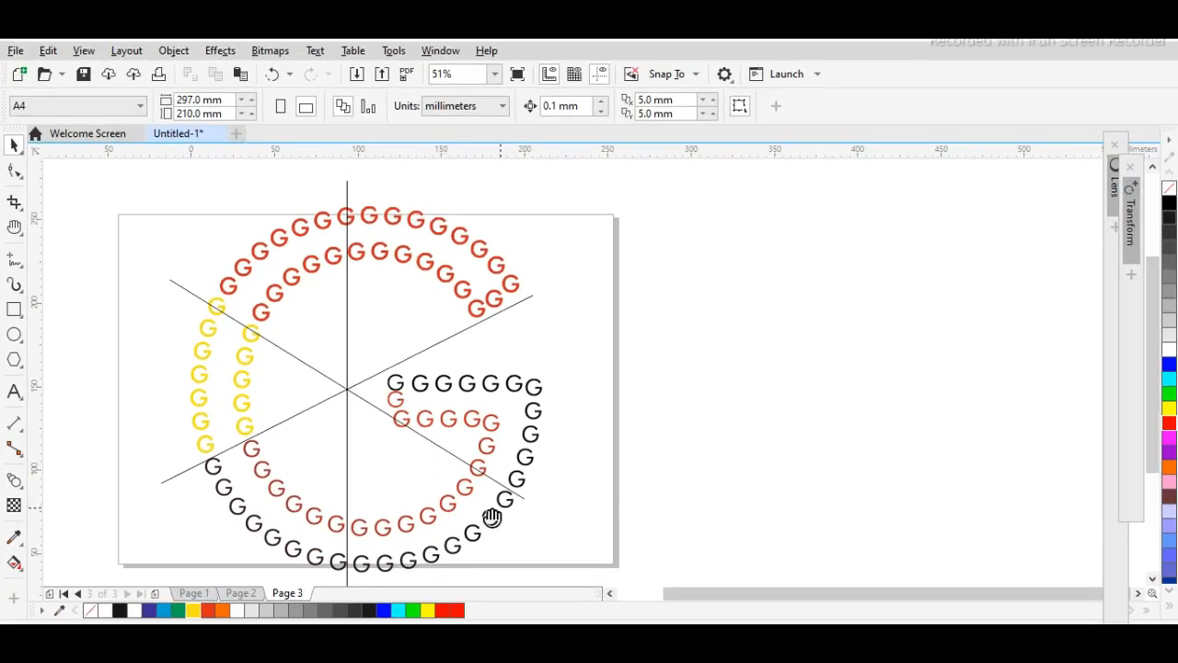
- Select the small Gs forming the crossbar and right side down to the lower-right diagonal, and group them
{"action": "left_click_drag", "start_coordinate": [492, 518], "coordinate": [486, 474]}
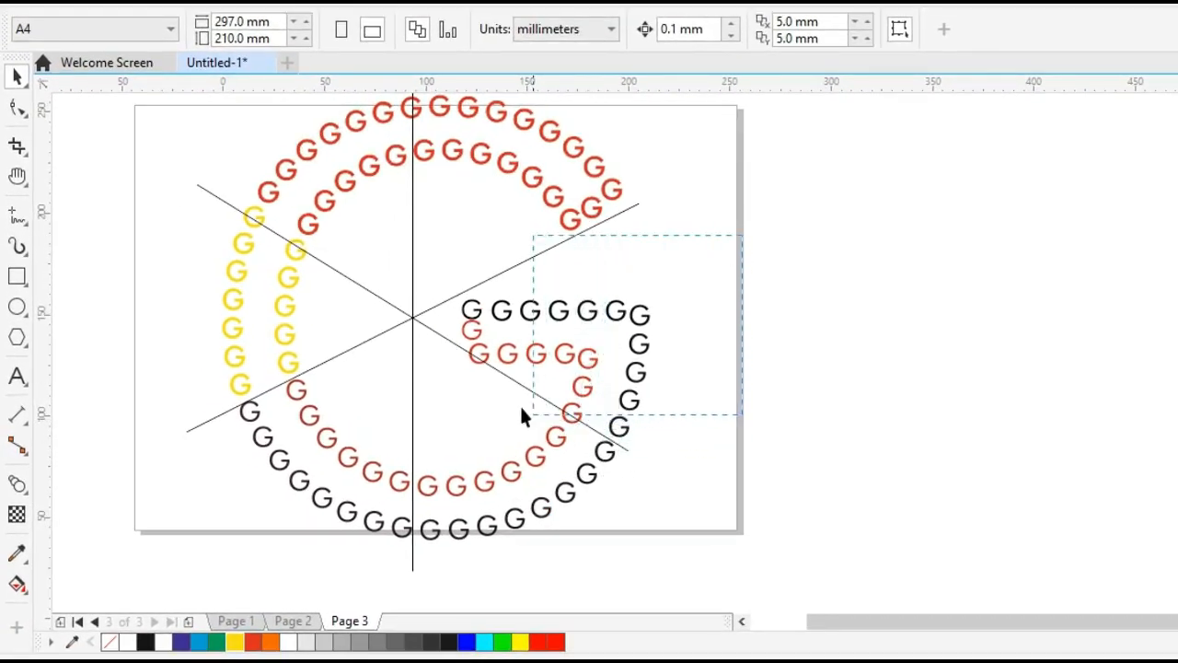
{"action": "left_click_drag", "start_coordinate": [448, 414], "coordinate": [401, 429]}
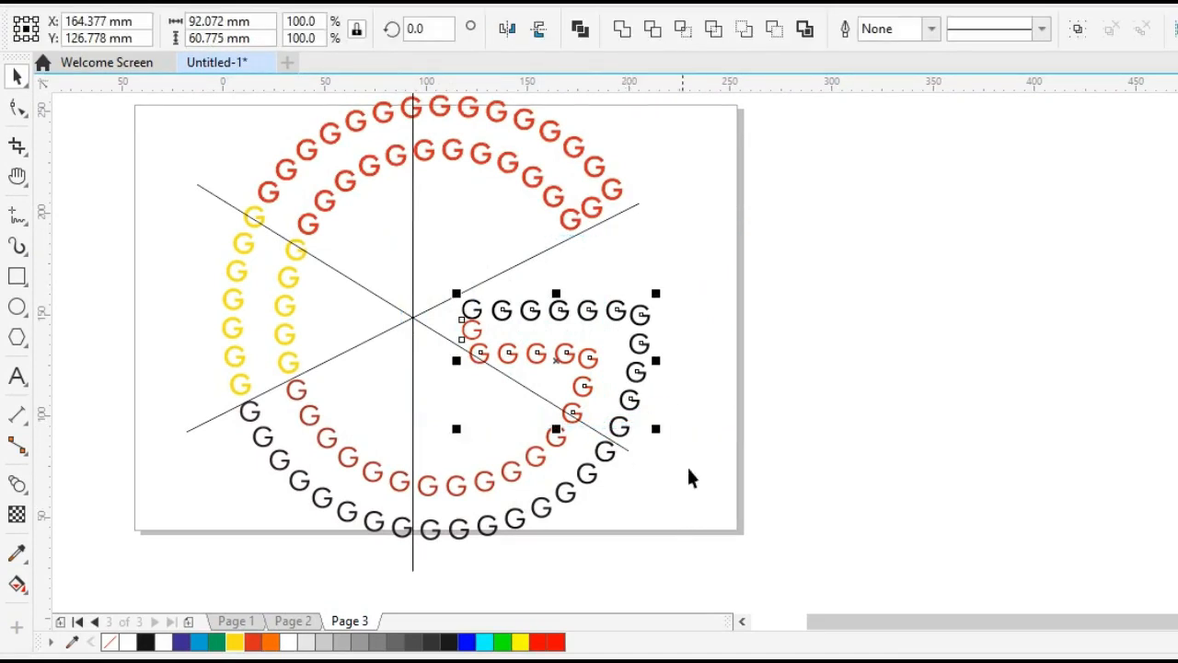
{"action": "left_click", "coordinate": [624, 426], "text": "shift"}
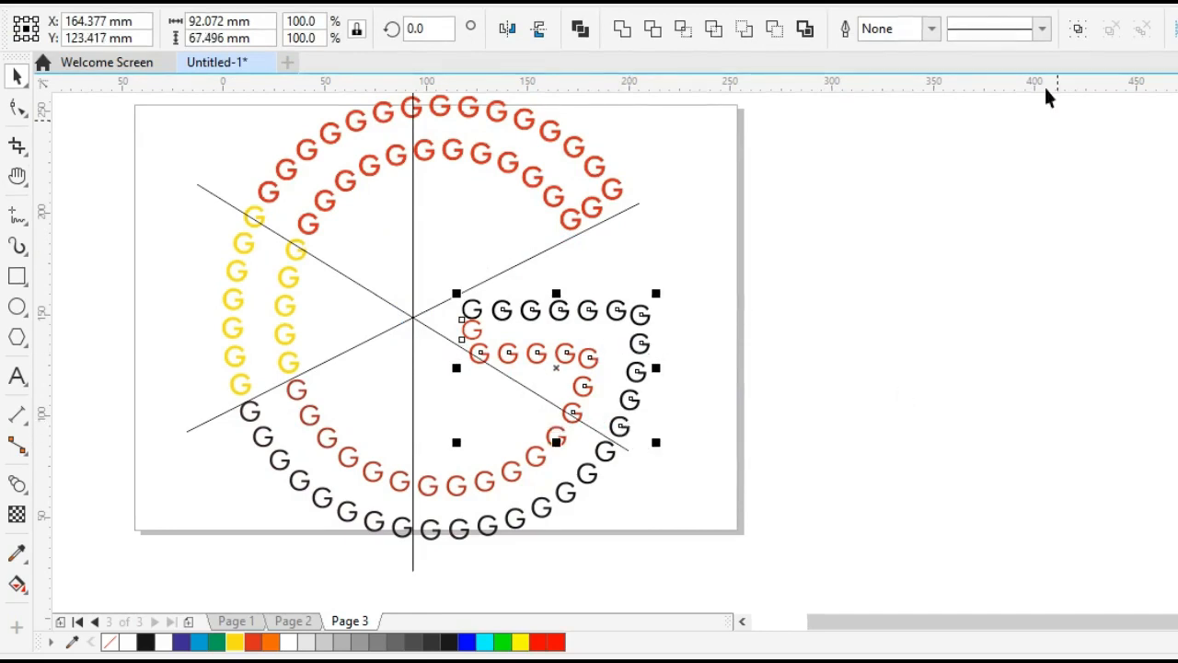
{"action": "left_click", "coordinate": [1077, 30]}
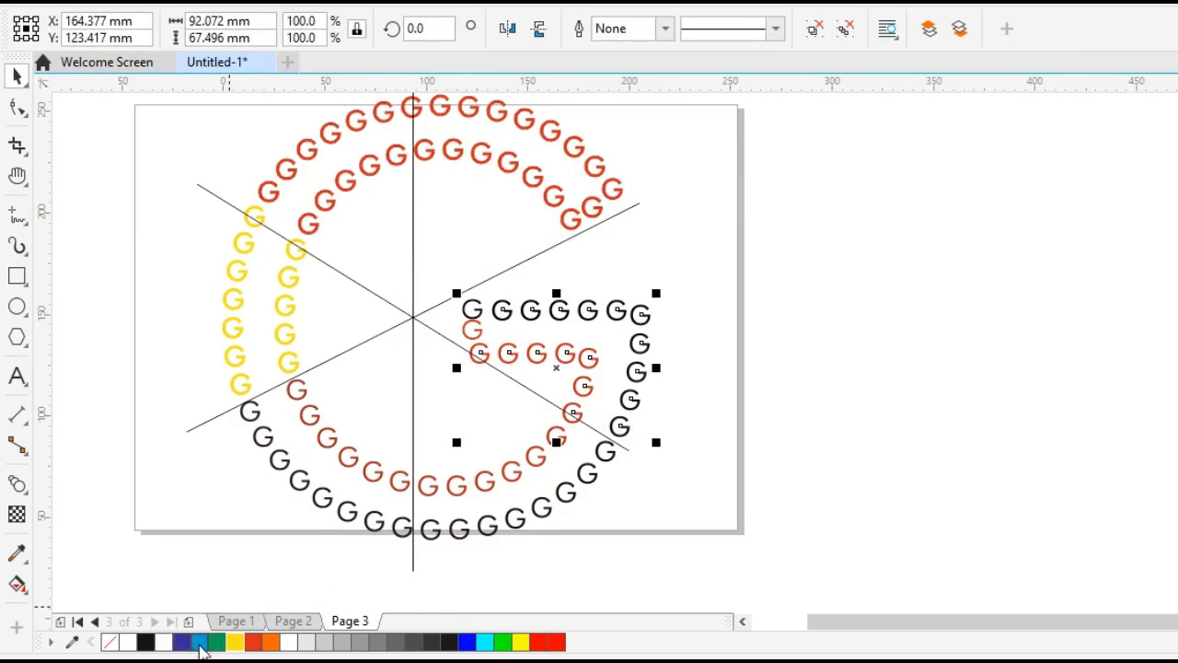
- Set the fill and outline of the grouped crossbar and right-side Gs to pure blue (R0 G0 B255)
{"action": "left_click", "coordinate": [199, 641]}
{"action": "right_click", "coordinate": [199, 642]}
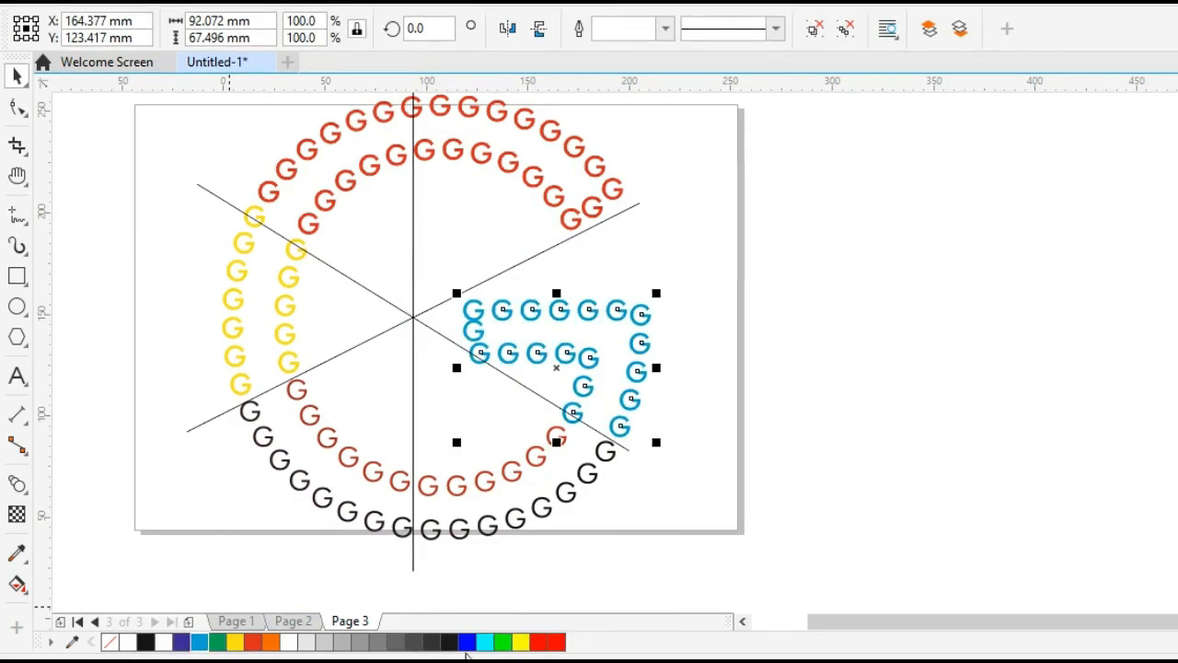
{"action": "left_click", "coordinate": [467, 642]}
{"action": "right_click", "coordinate": [466, 641]}
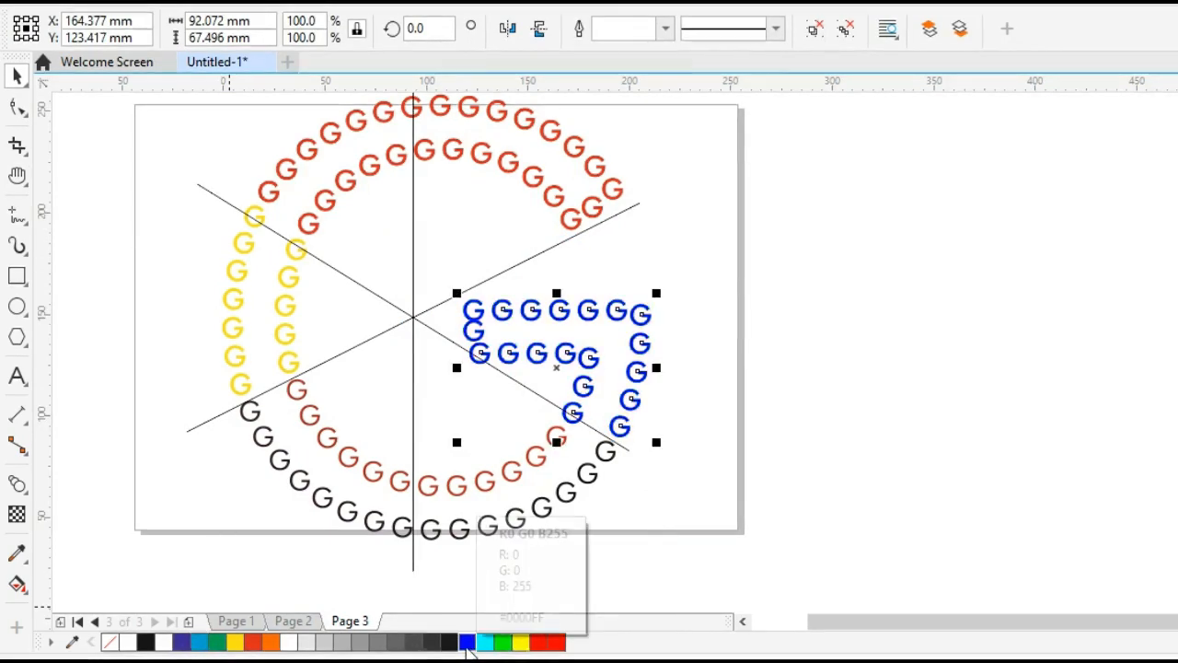
{"action": "left_click", "coordinate": [390, 446]}
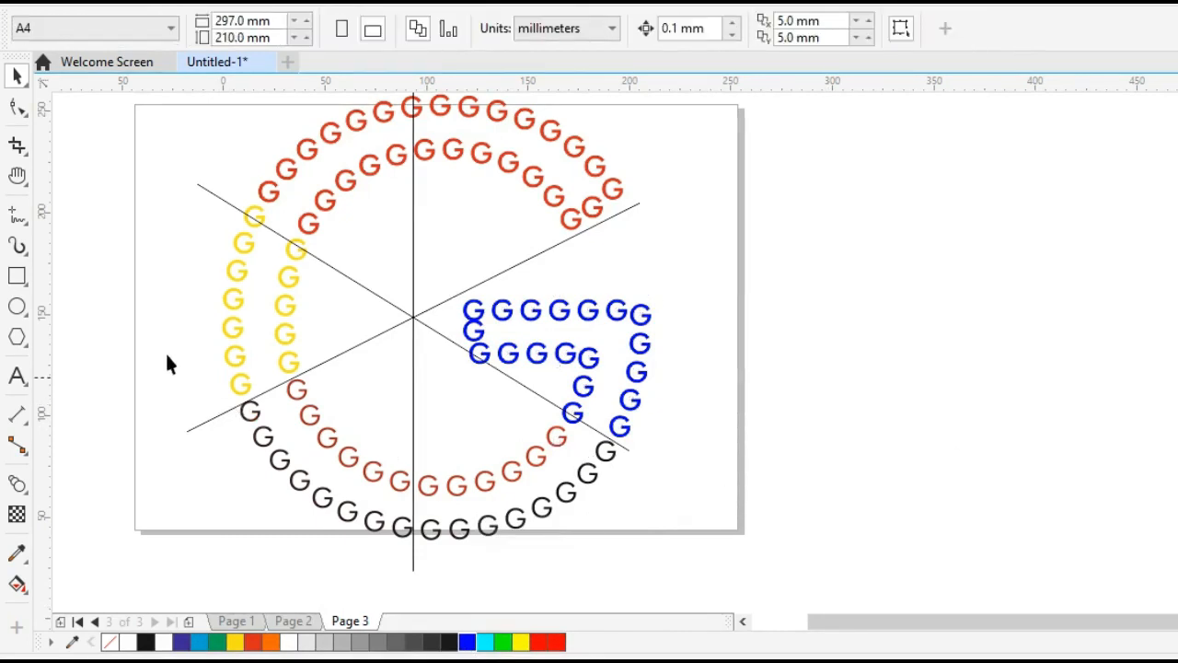
- Select the remaining small Gs of the lower arc and set their fill and outline to green
{"action": "left_click_drag", "start_coordinate": [688, 544], "coordinate": [691, 592]}
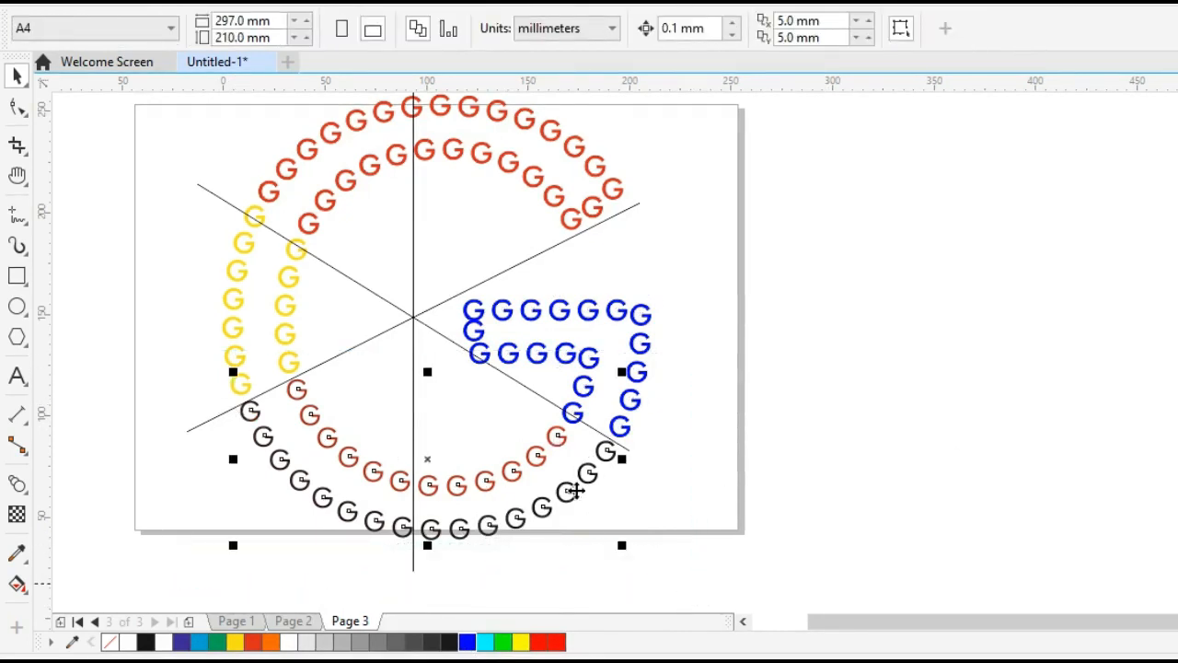
{"action": "left_click", "coordinate": [218, 642]}
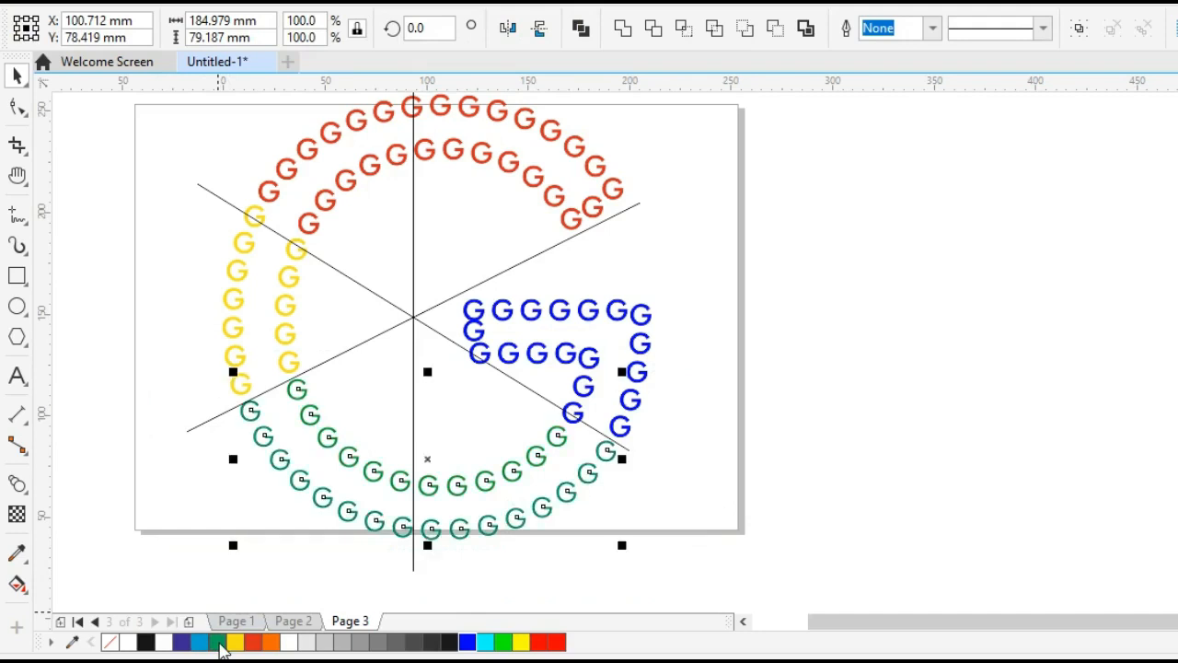
{"action": "right_click", "coordinate": [218, 641]}
{"action": "left_click", "coordinate": [453, 527]}
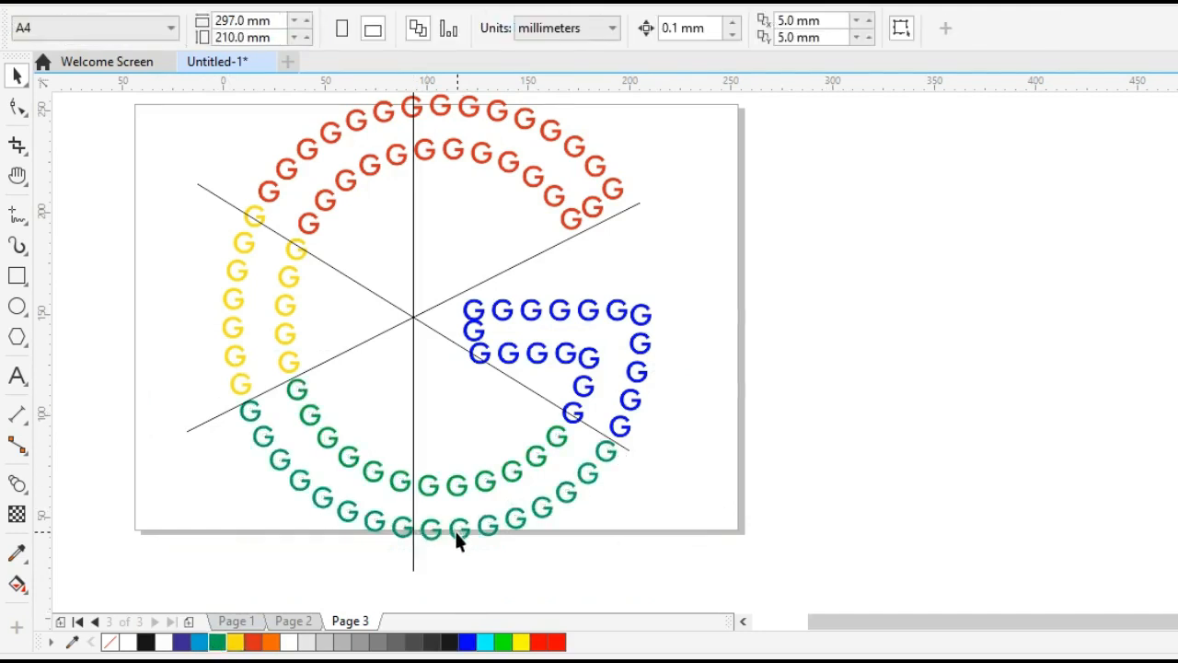
- Try moving a single green G at the bottom of the arc downward and undo the move
{"action": "left_click_drag", "start_coordinate": [457, 532], "coordinate": [456, 566]}
{"action": "key", "text": "ctrl+z"}
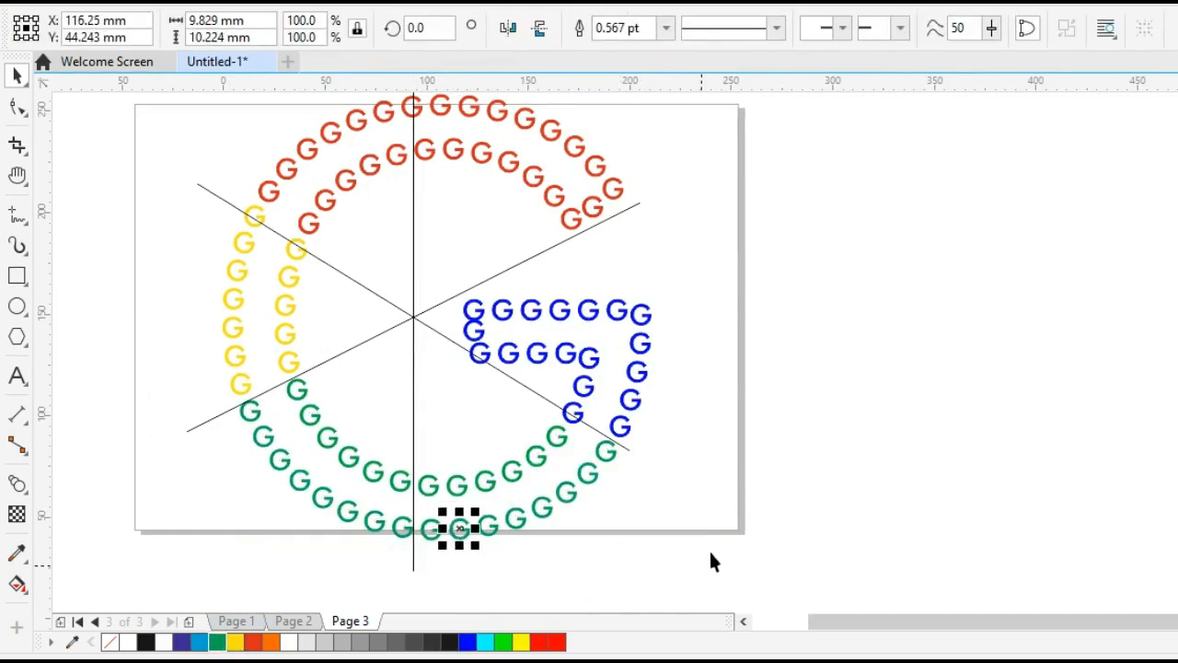
{"action": "left_click", "coordinate": [711, 552]}
- Group all the green Gs of the lower arc
{"action": "left_click_drag", "start_coordinate": [184, 348], "coordinate": [444, 512]}
{"action": "left_click_drag", "start_coordinate": [648, 578], "coordinate": [650, 578]}
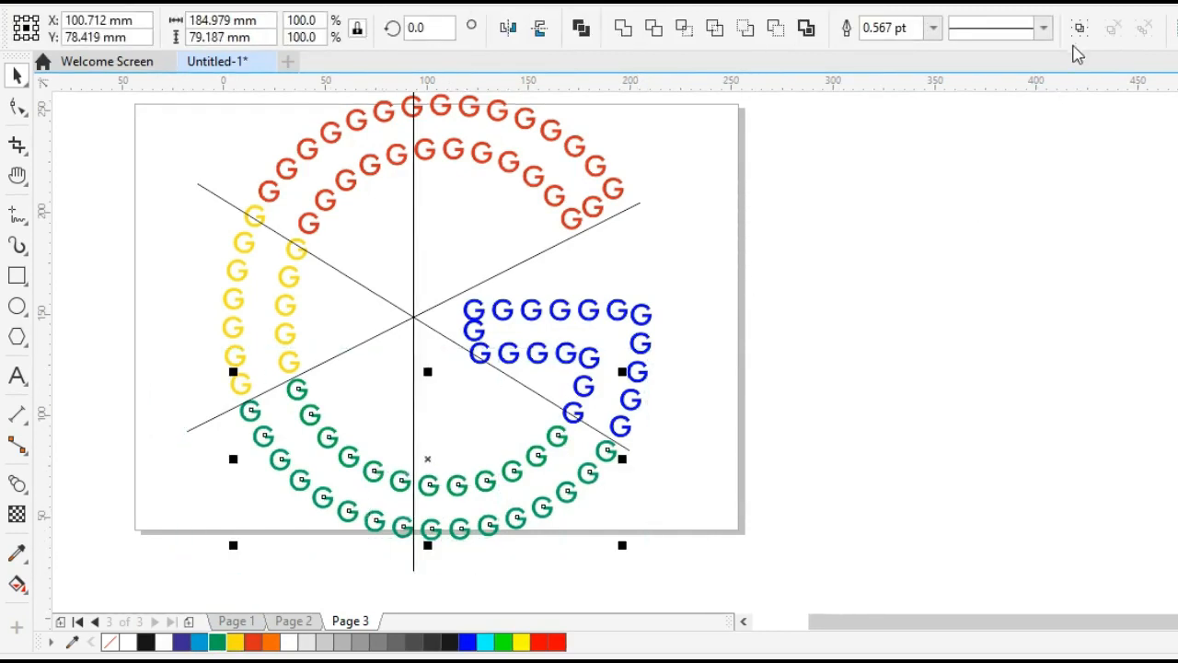
{"action": "left_click", "coordinate": [546, 517]}
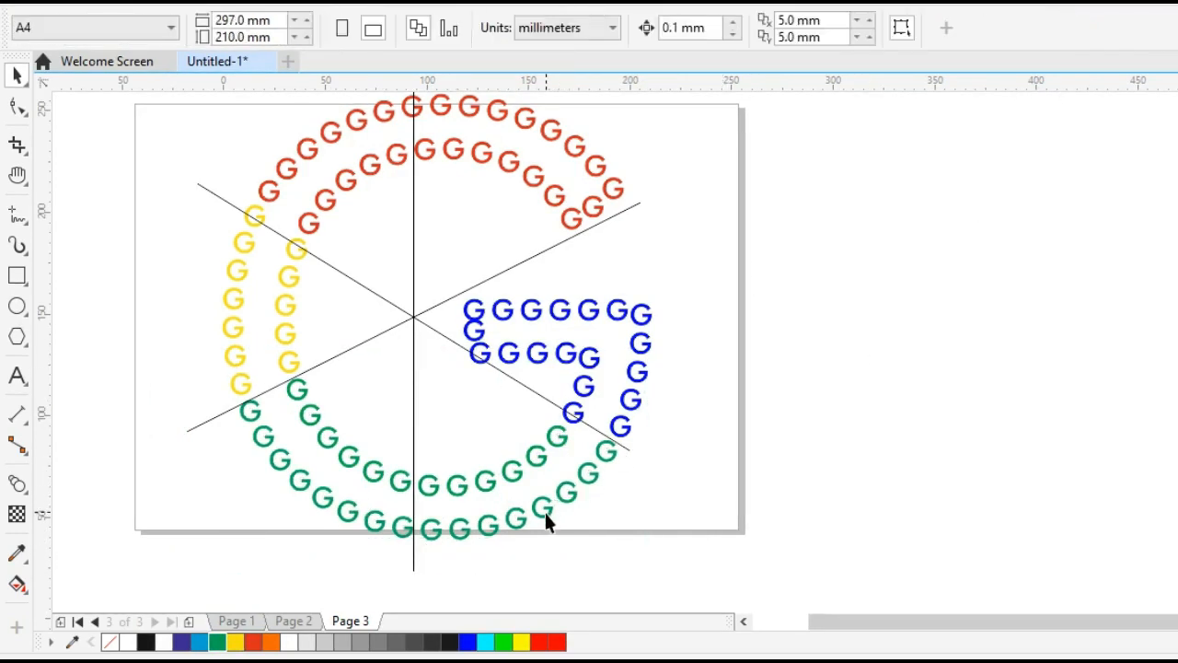
- Try moving the green lower-arc group down and to the right, and undo the move
{"action": "left_click_drag", "start_coordinate": [545, 521], "coordinate": [574, 566]}
{"action": "key", "text": "ctrl+z"}
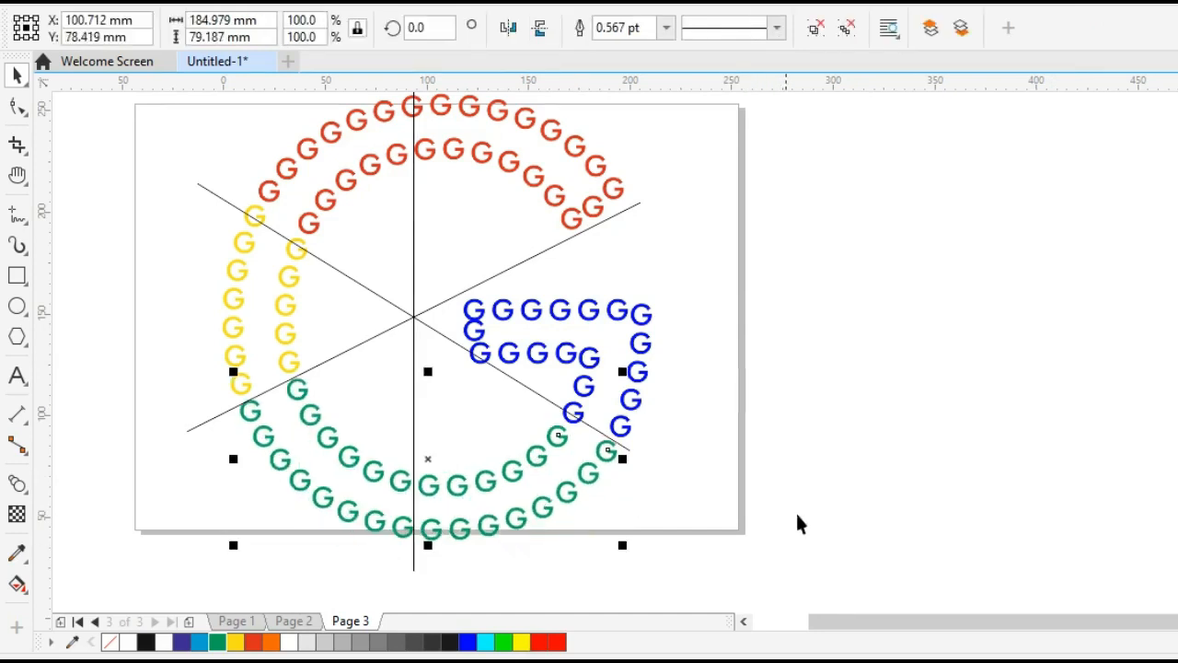
{"action": "left_click", "coordinate": [697, 449]}
- Delete the three grouped crossing lines
{"action": "left_click", "coordinate": [413, 318]}
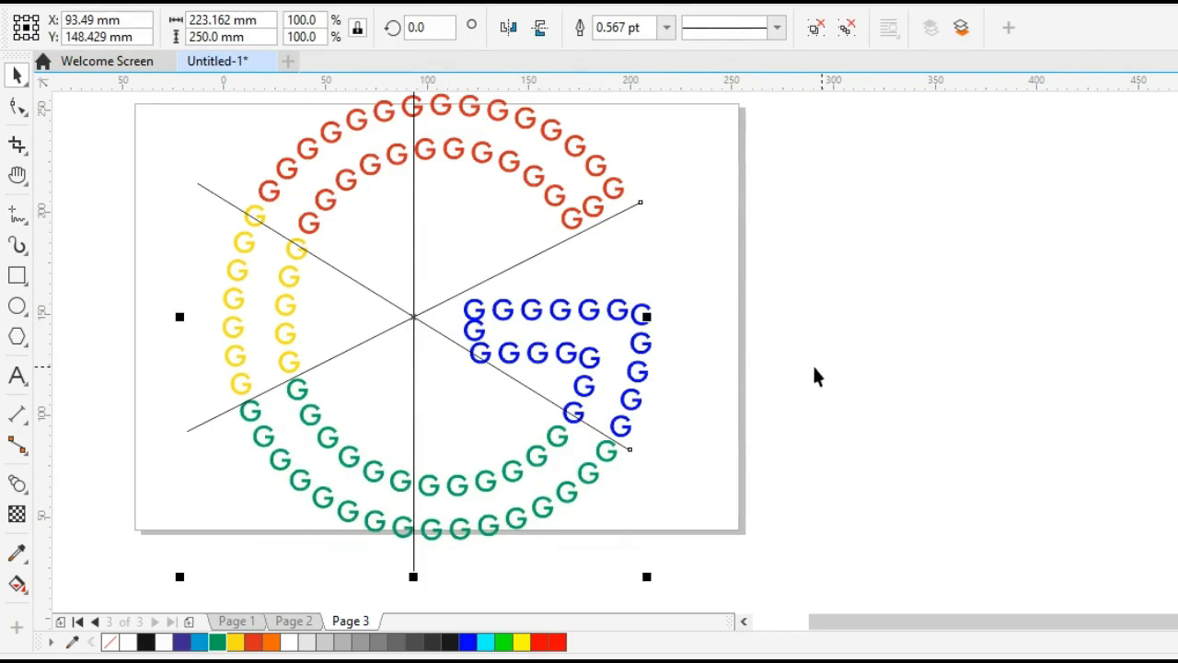
{"action": "key", "text": "Delete"}
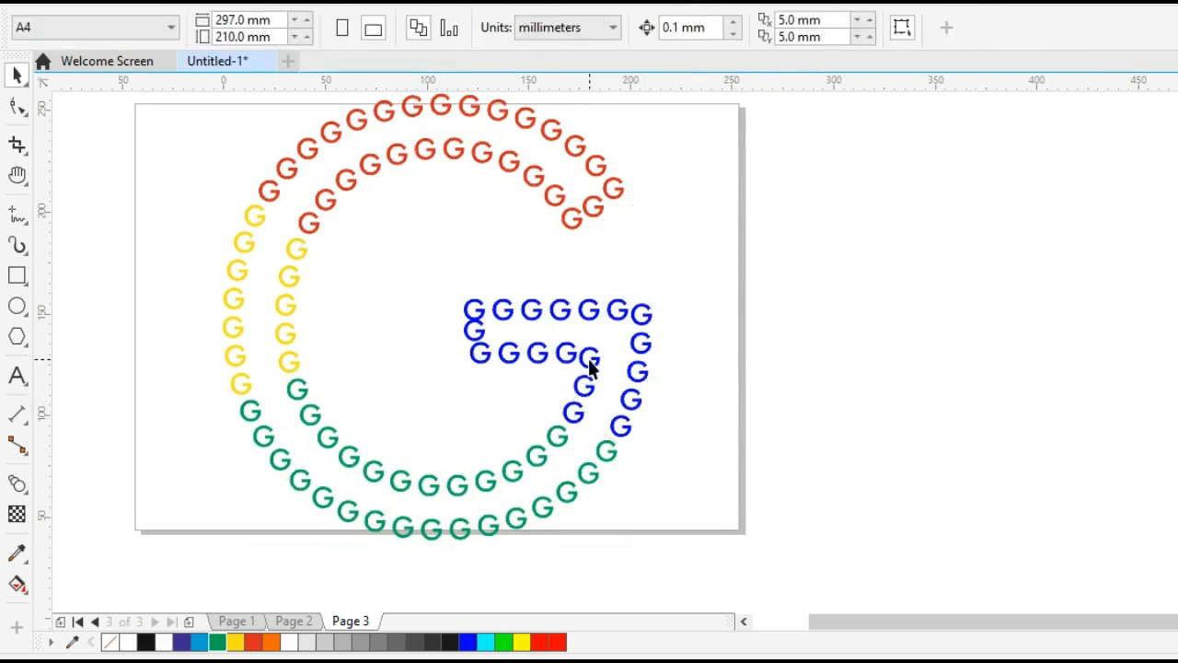
- Try moving the red upper-arc group to the right and undo the move
{"action": "left_click", "coordinate": [589, 366]}
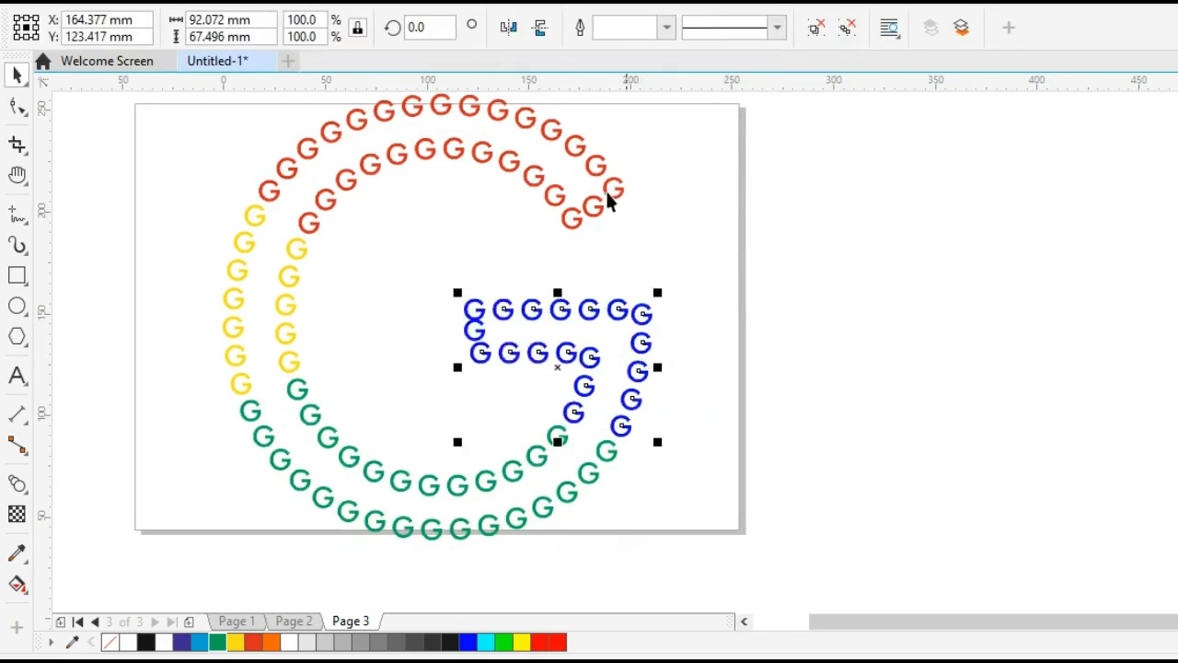
{"action": "left_click_drag", "start_coordinate": [570, 216], "coordinate": [715, 219]}
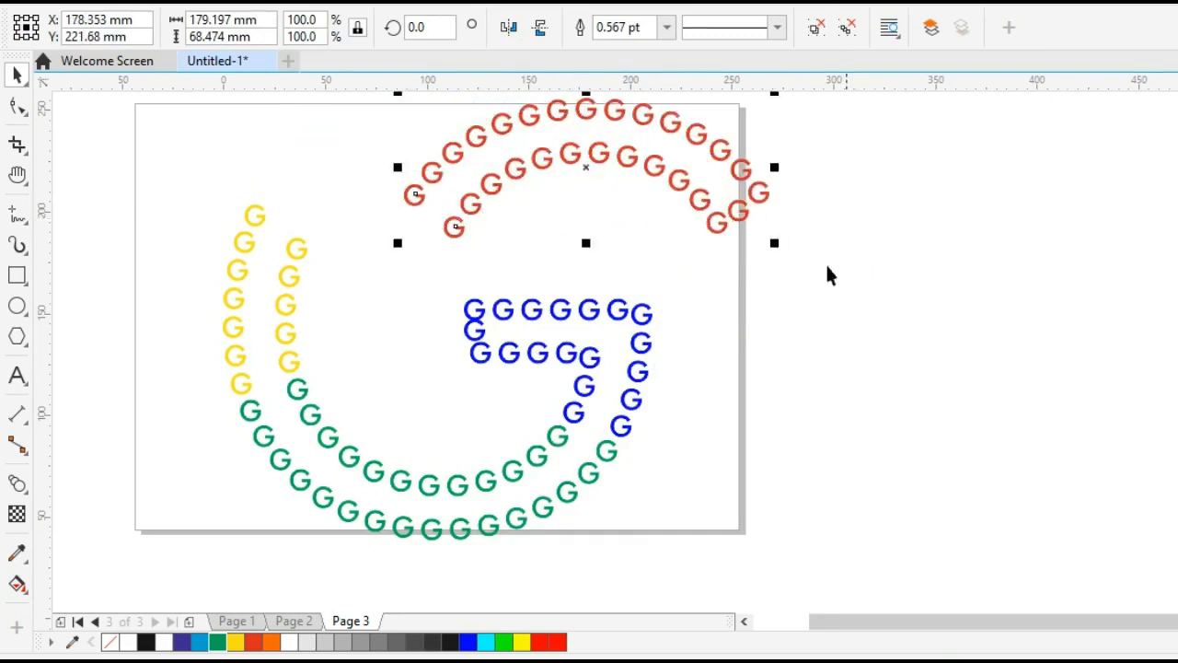
{"action": "key", "text": "ctrl+z"}
{"action": "left_click", "coordinate": [266, 306]}
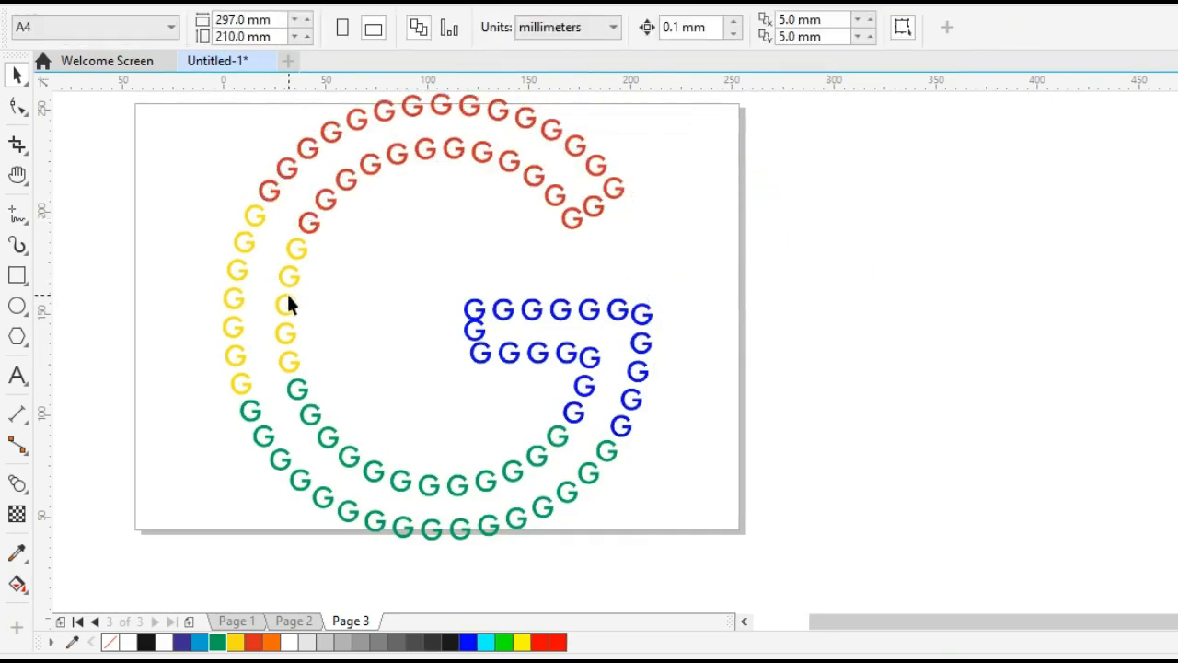
- Try moving the yellow group to the left and the green lower-arc group down and left, undoing each move
{"action": "left_click_drag", "start_coordinate": [288, 297], "coordinate": [211, 306]}
{"action": "key", "text": "ctrl+z"}
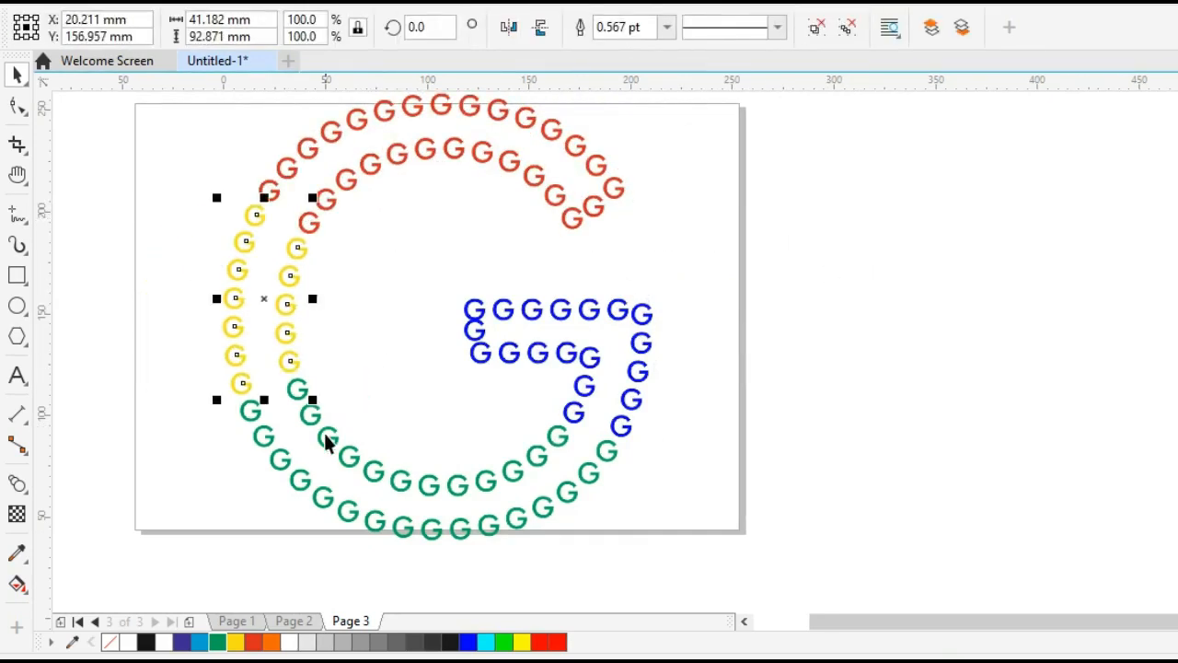
{"action": "left_click", "coordinate": [292, 468]}
{"action": "left_click_drag", "start_coordinate": [329, 446], "coordinate": [278, 488]}
{"action": "key", "text": "ctrl+z"}
{"action": "left_click", "coordinate": [775, 428]}
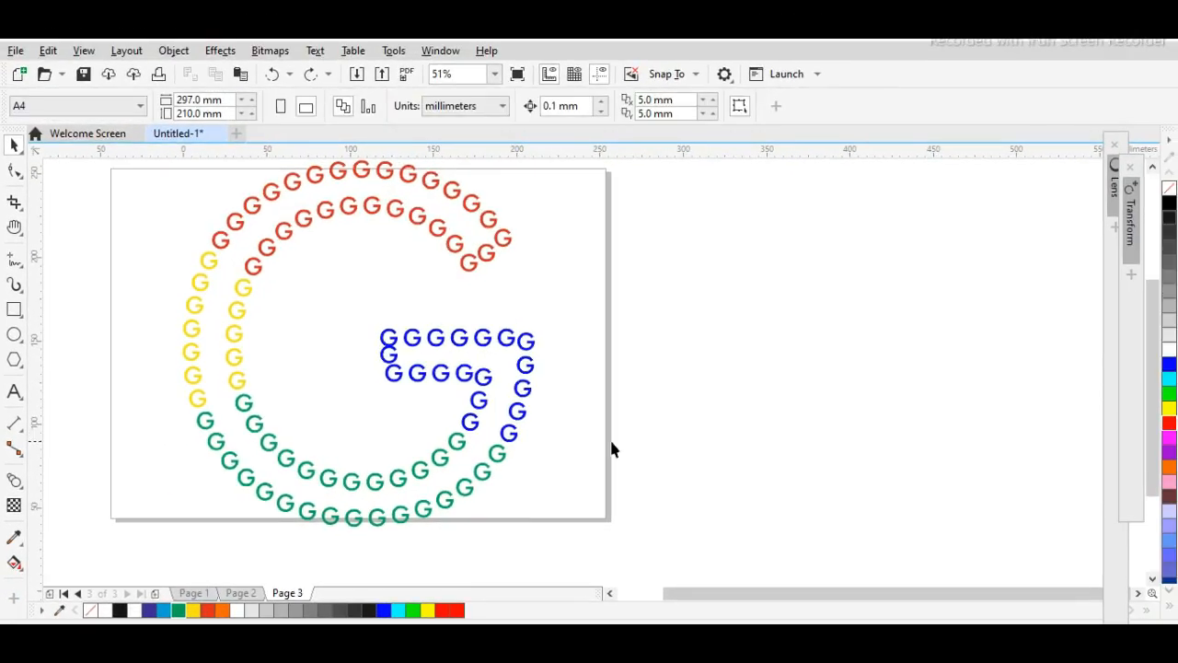
- Select all the coloured groups, place a duplicate of the complete large G to the right of the original, and deselect it
{"action": "key", "text": "h"}
{"action": "left_click_drag", "start_coordinate": [388, 336], "coordinate": [398, 343]}
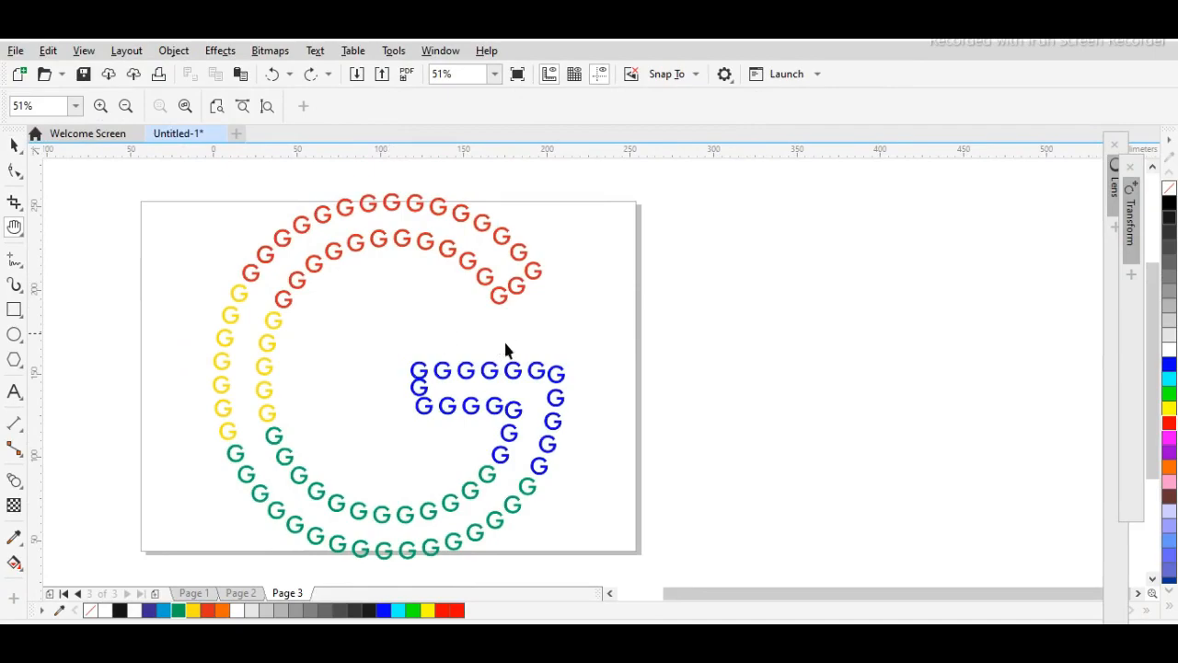
{"action": "key", "text": "space"}
{"action": "key", "text": "ctrl+a"}
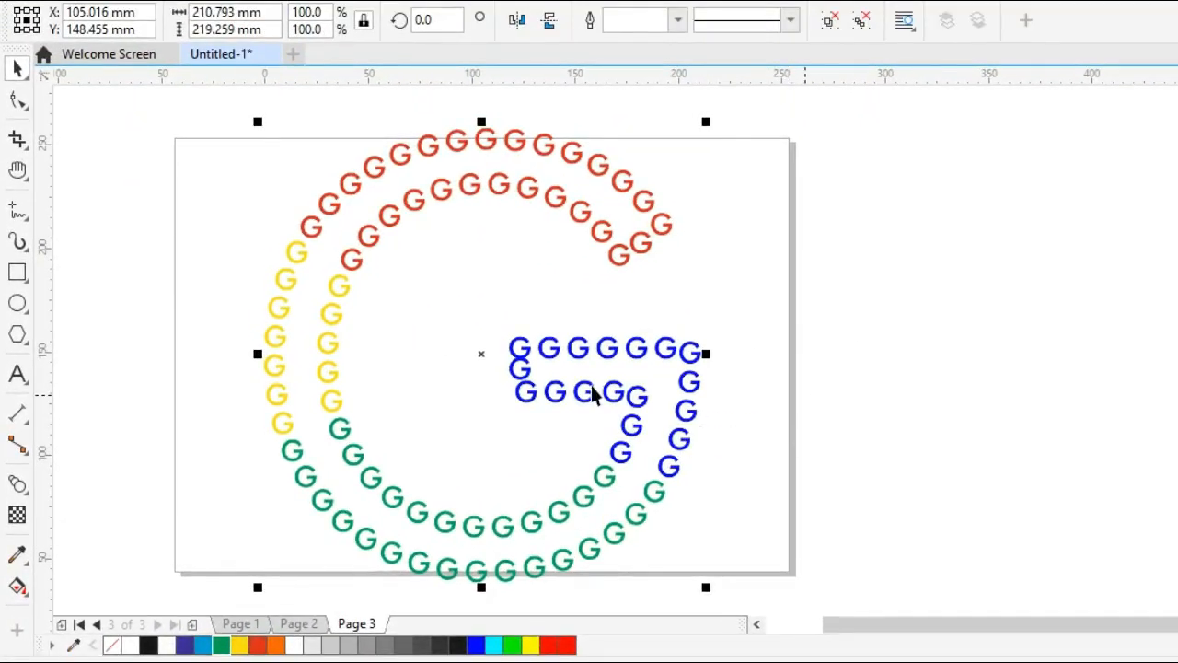
{"action": "left_click", "coordinate": [744, 380]}
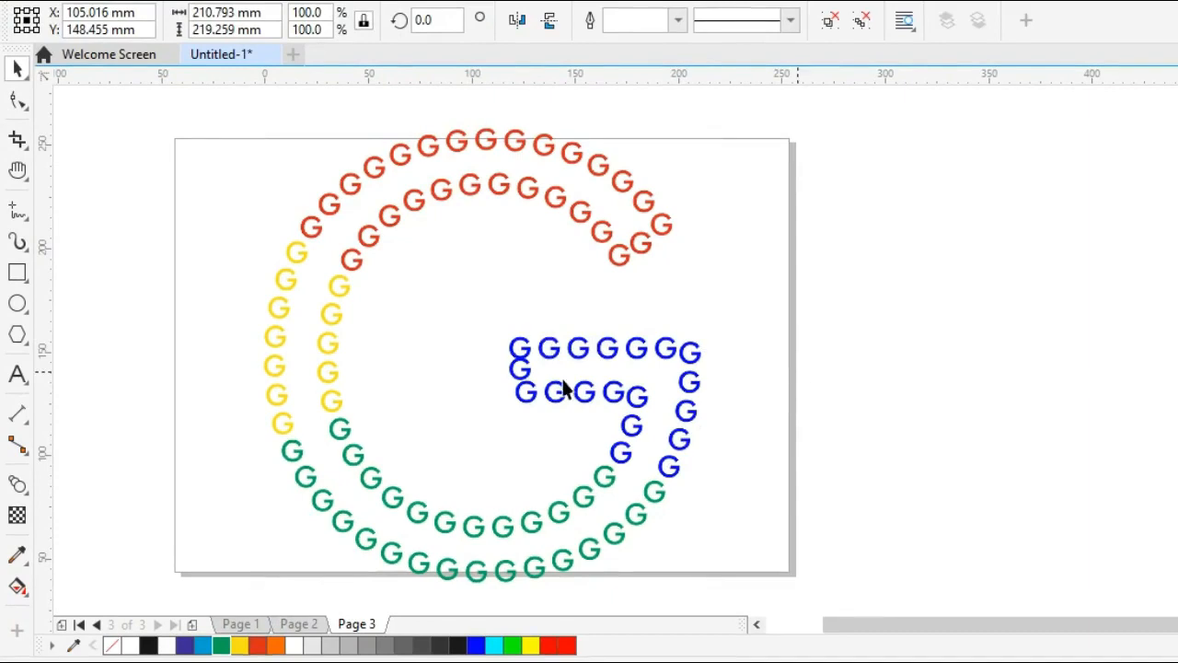
{"action": "left_click", "coordinate": [517, 369]}
{"action": "left_click_drag", "start_coordinate": [480, 352], "coordinate": [948, 348]}
{"action": "key", "text": "h"}
{"action": "left_click_drag", "start_coordinate": [852, 386], "coordinate": [730, 375]}
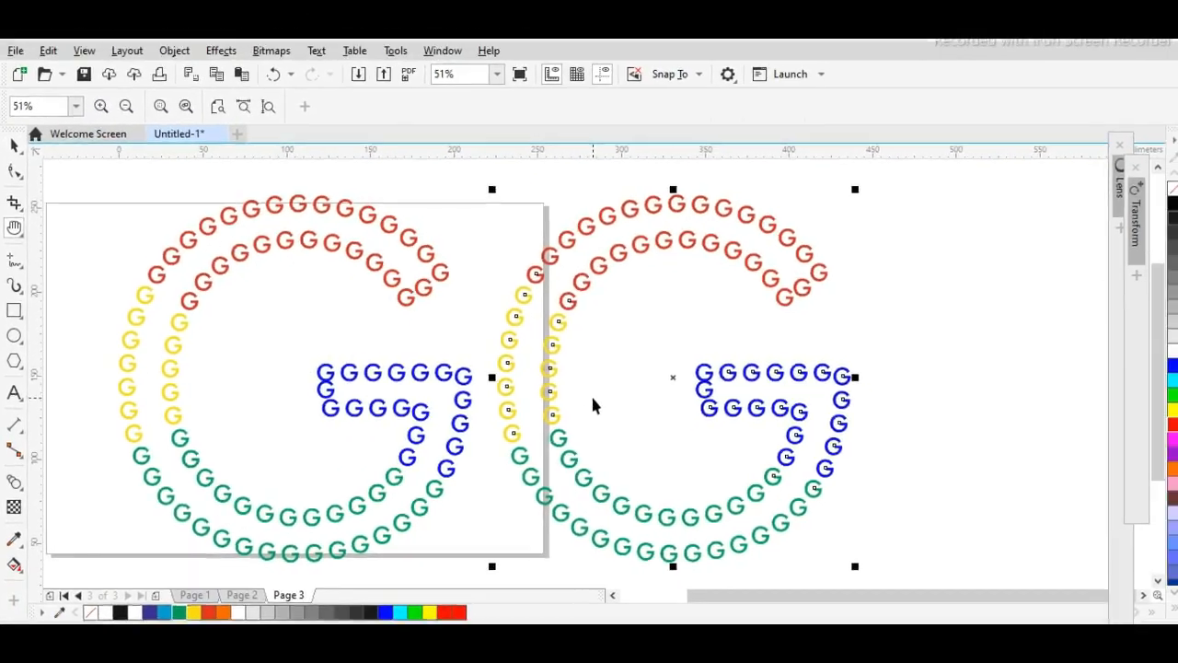
{"action": "key", "text": "space"}
{"action": "left_click", "coordinate": [443, 189]}
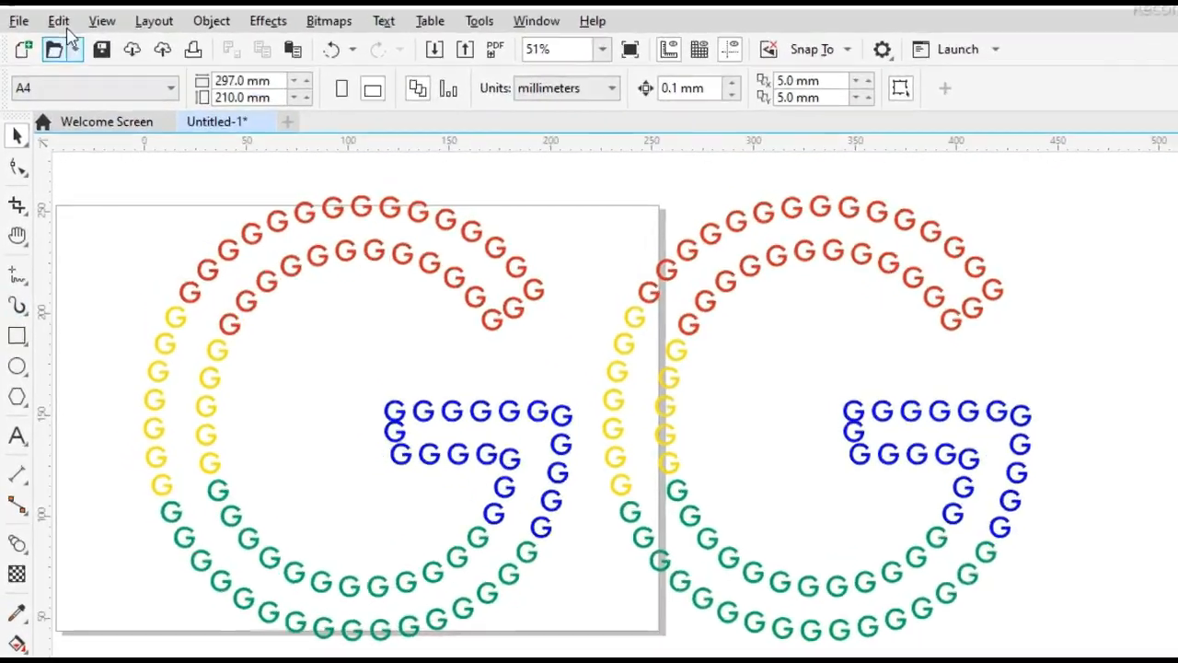
- Hide the page border so the two large Gs are shown without the page outline
{"action": "left_click", "coordinate": [102, 20]}
{"action": "mouse_move", "coordinate": [255, 375]}
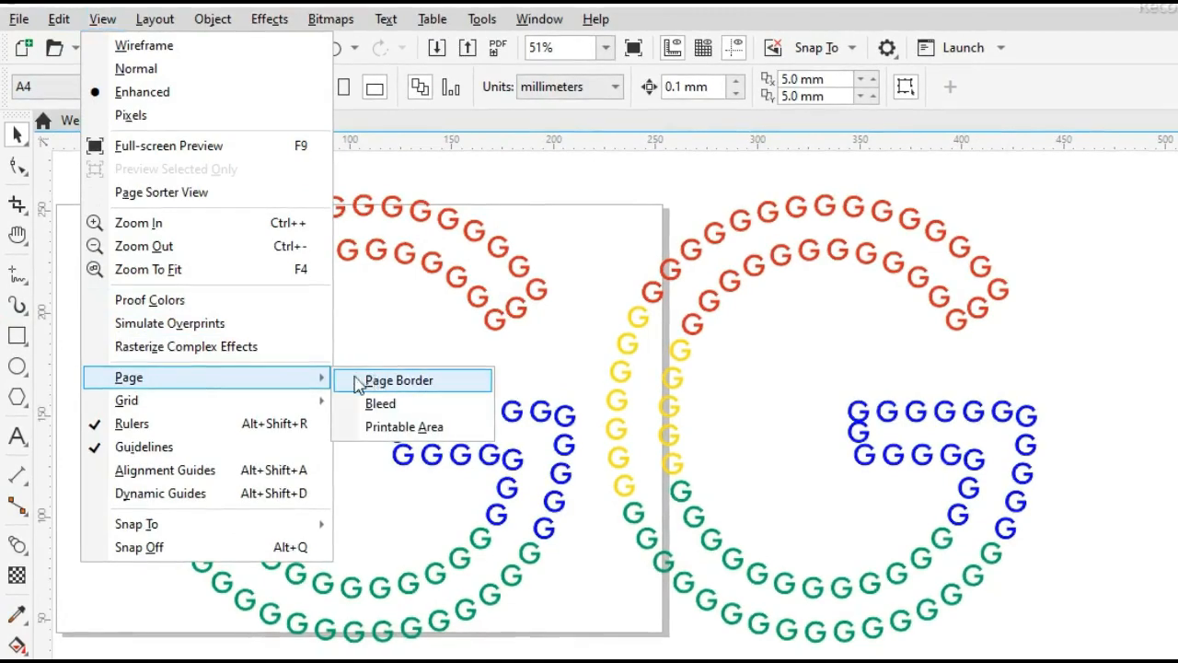
{"action": "left_click", "coordinate": [373, 381]}
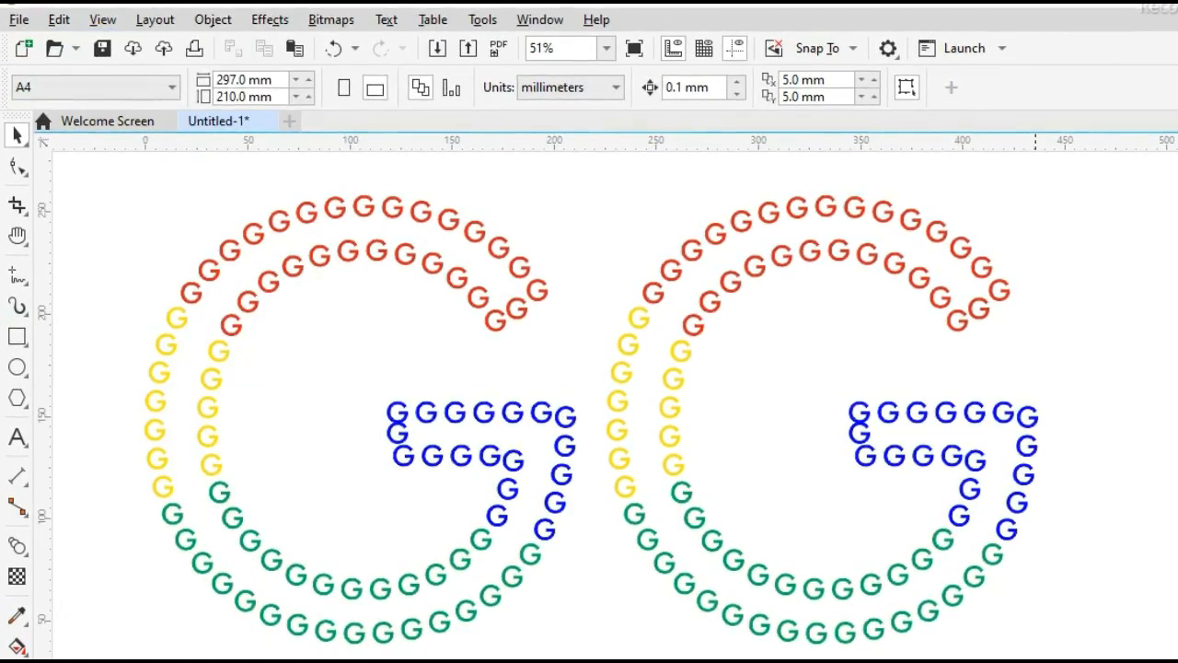